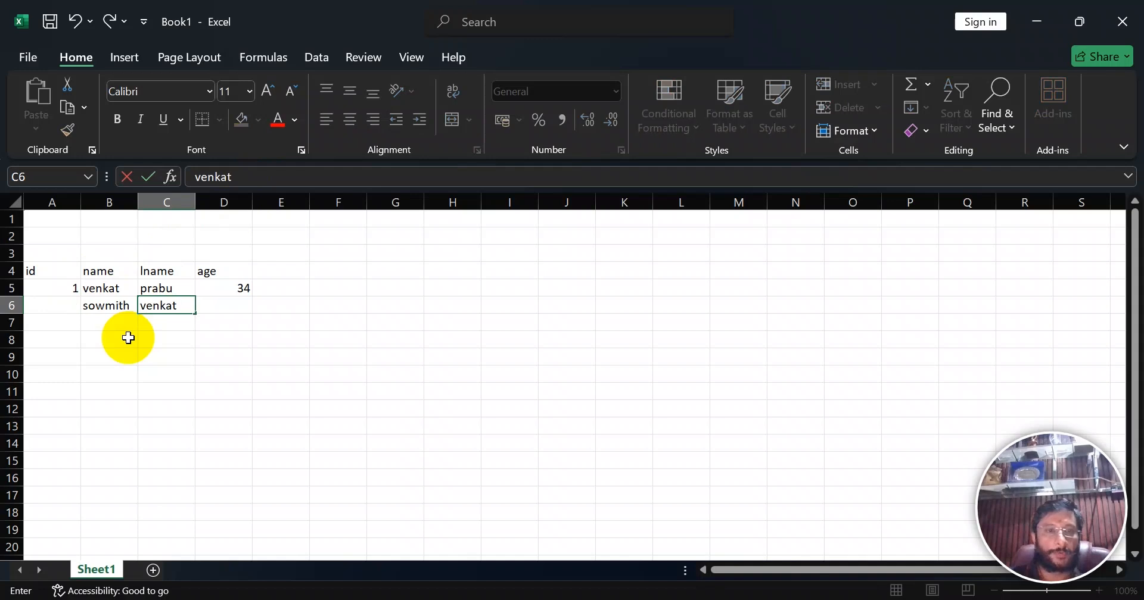
Enter age 98, then fill the next row with a first name, last name and age 65.
type("98")
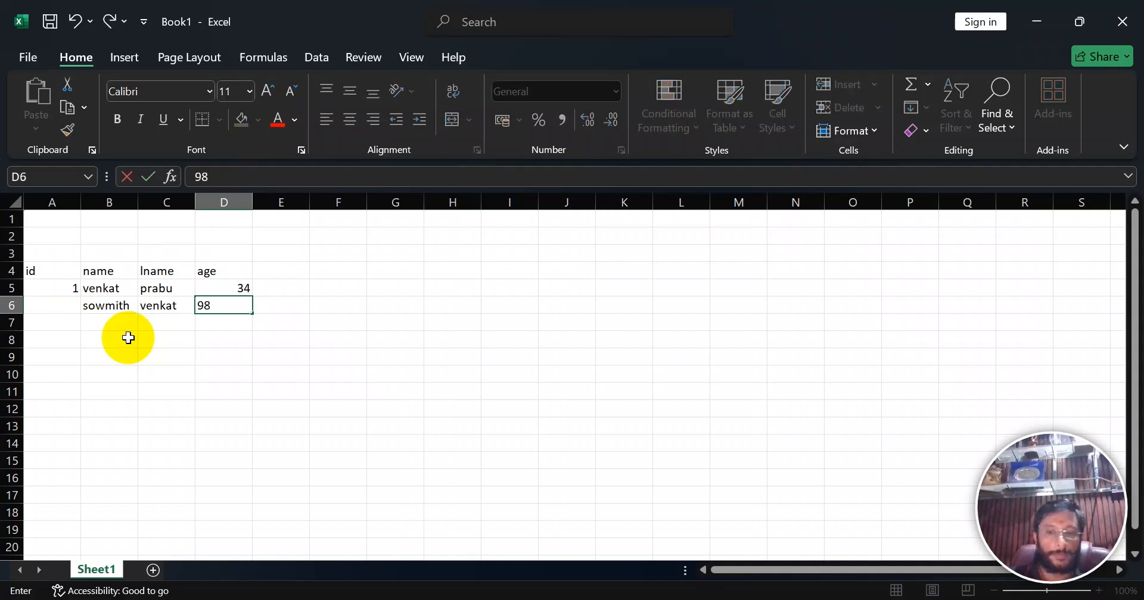
key("Return")
type("krishiv")
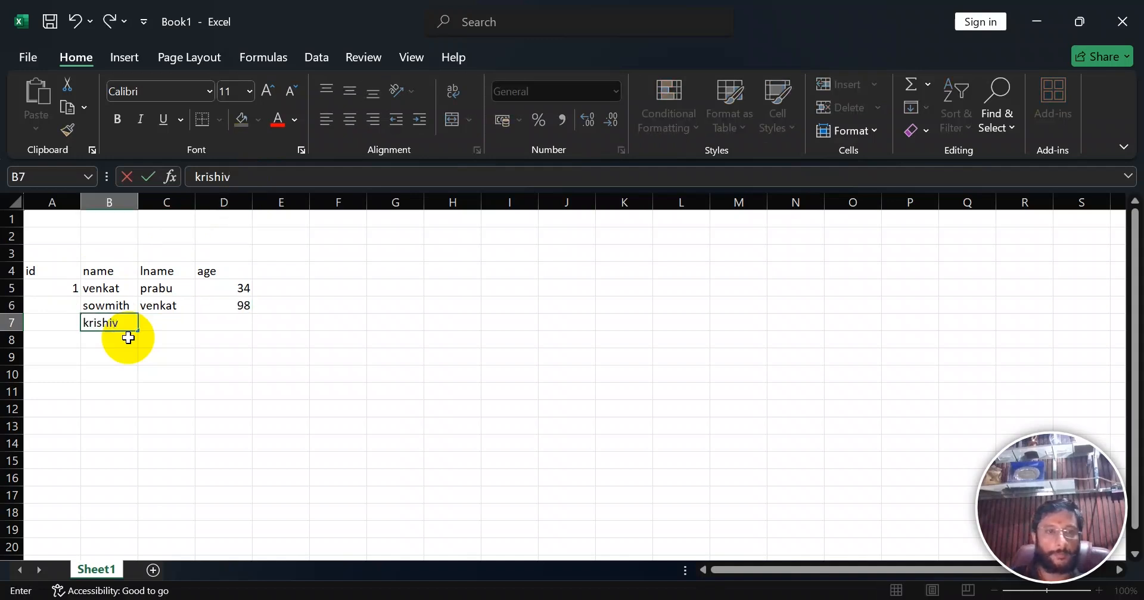
key("Tab")
type("venkat")
key("Tab")
type("65")
key("Return")
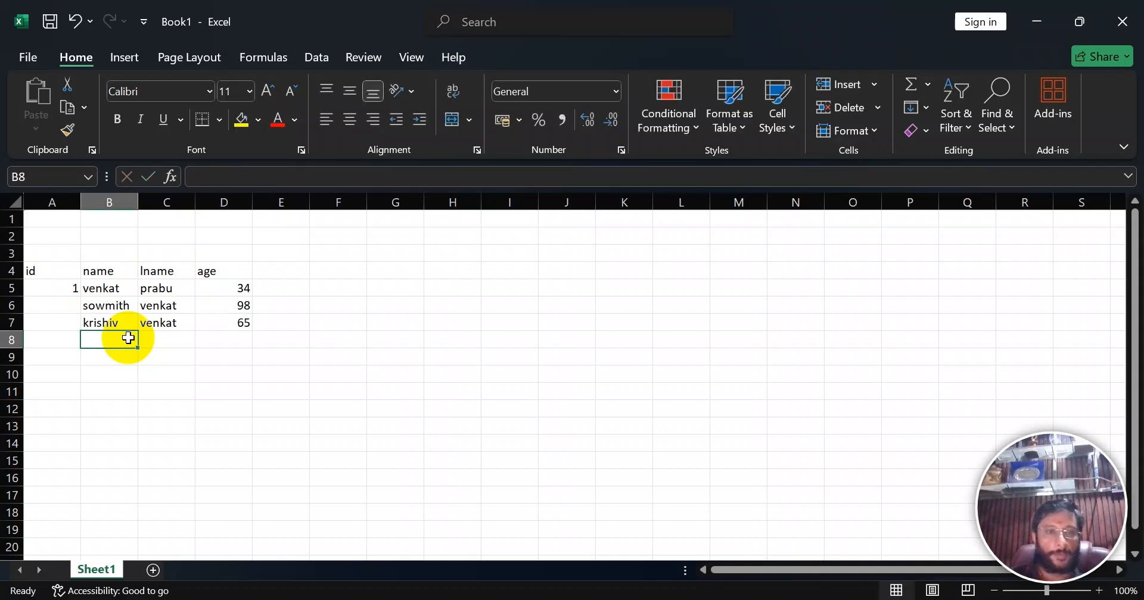
Fill the last row with a first name, a corrected last name and age 45.
type("asha")
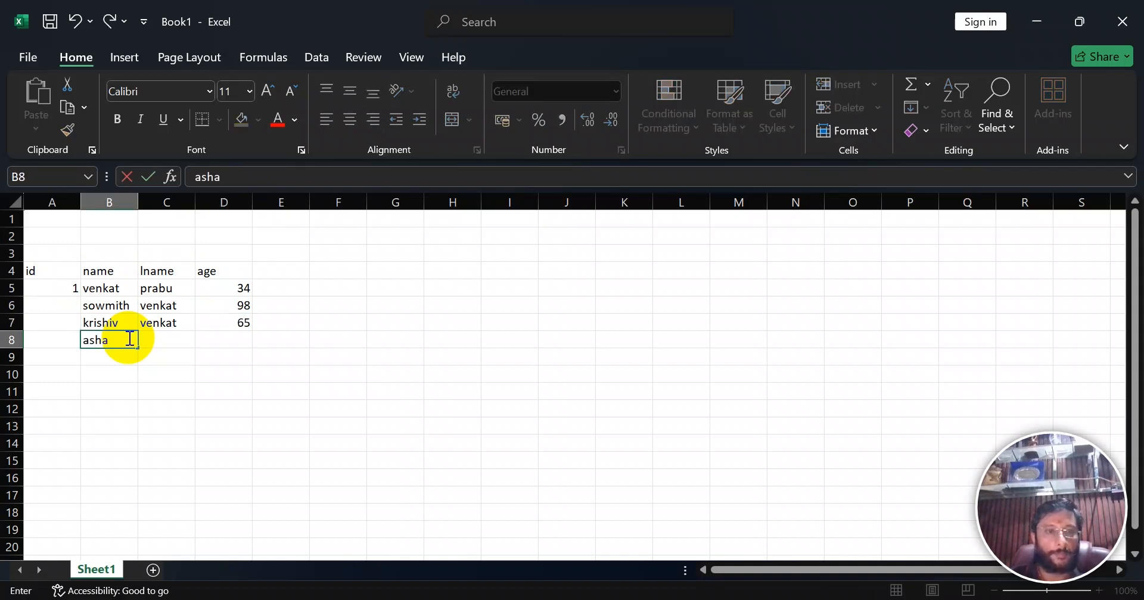
key("Tab")
type("kaashiv")
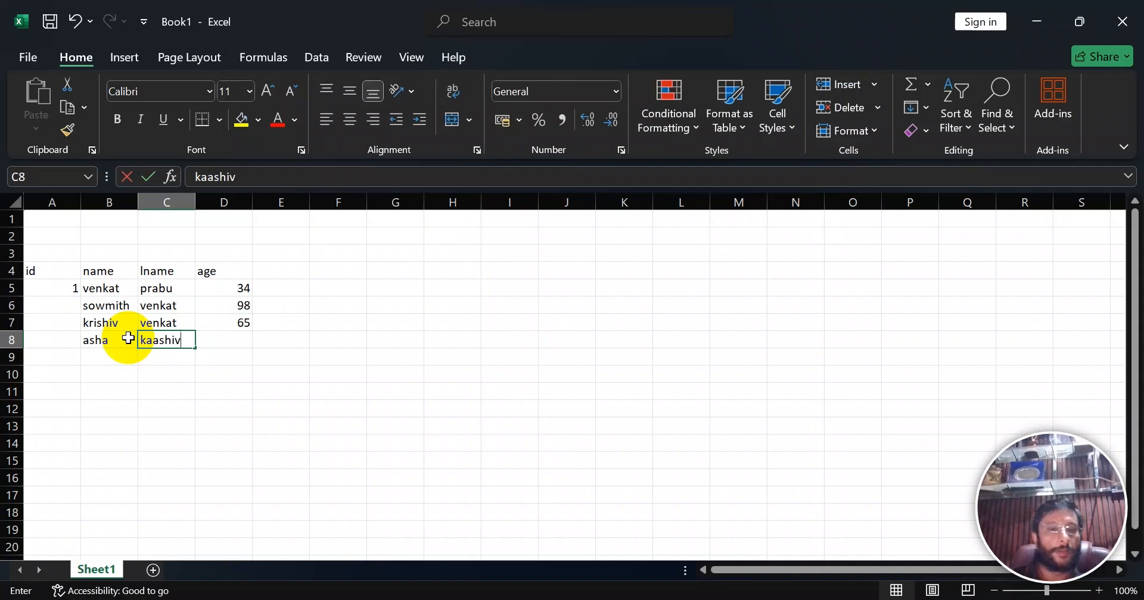
left_click_drag(191, 345, 109, 342)
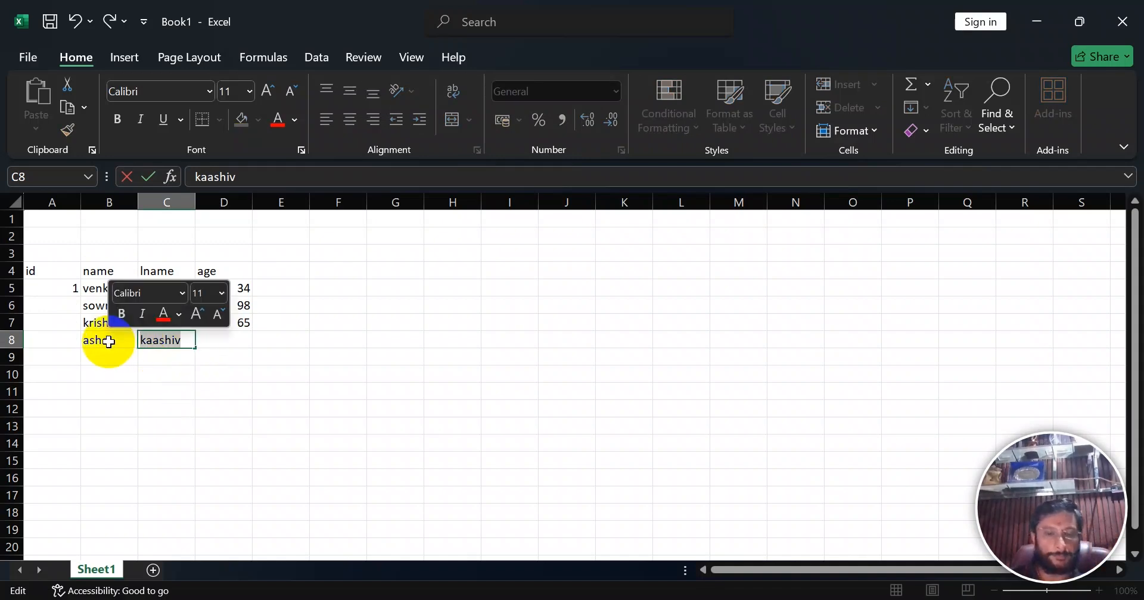
type("vass")
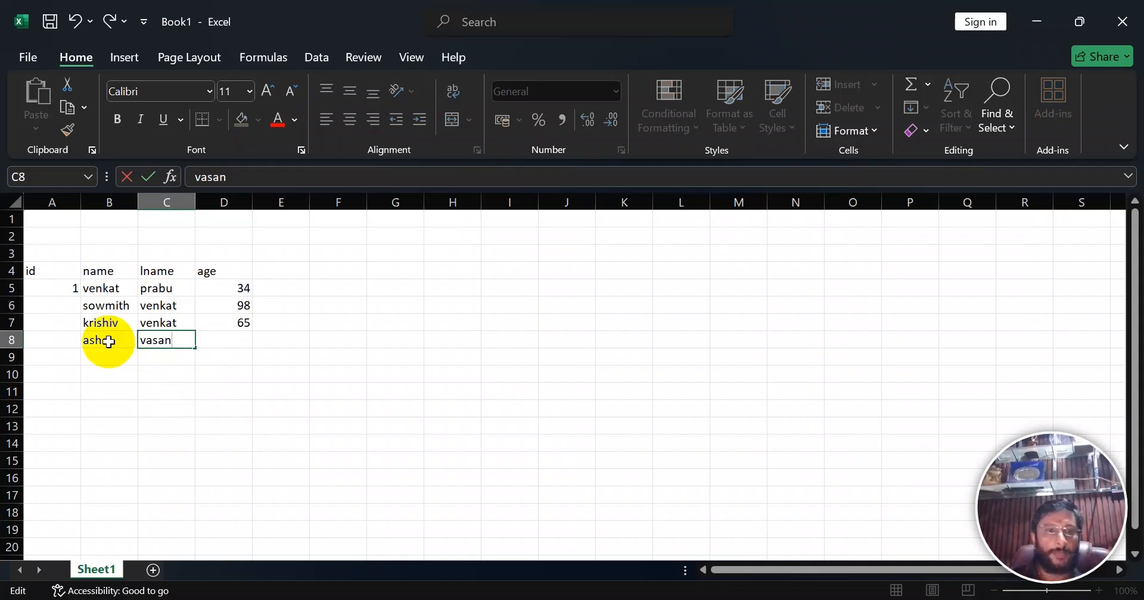
key("Tab")
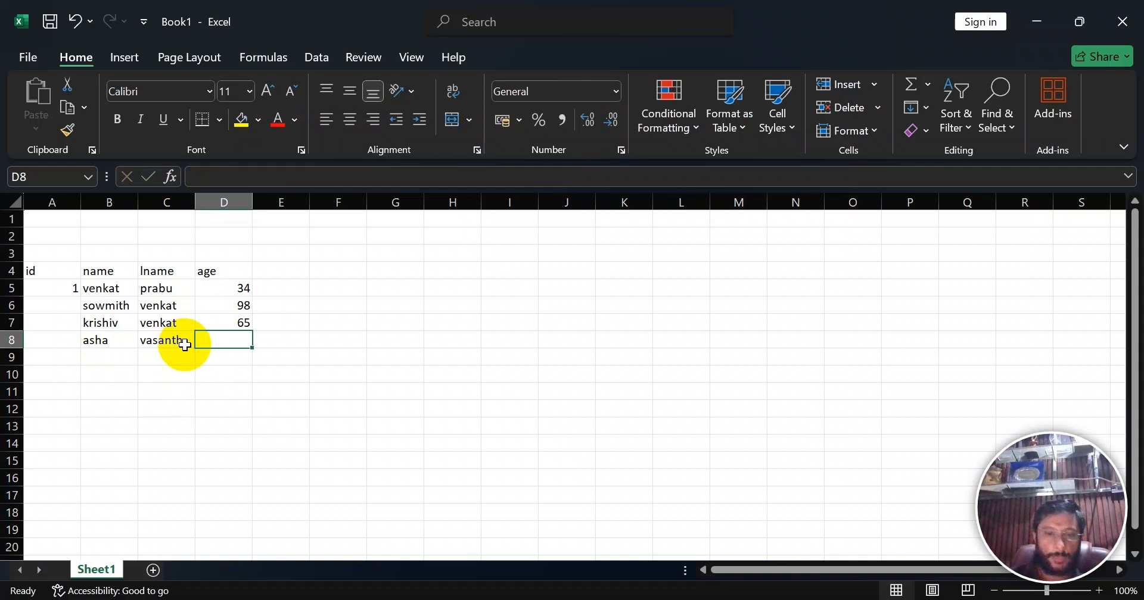
type("45")
left_click(241, 390)
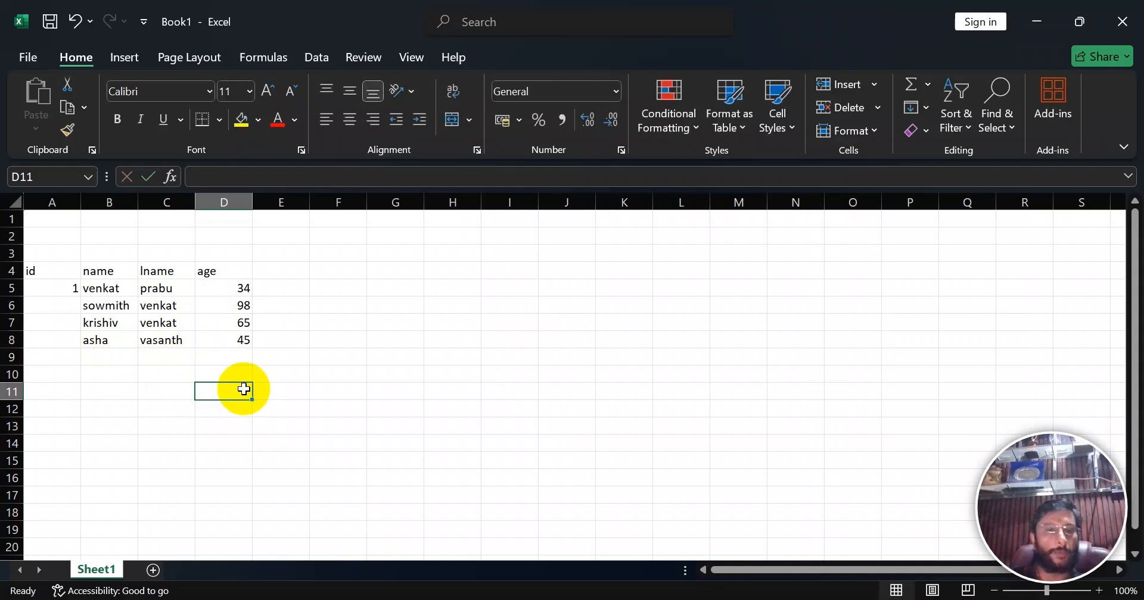
Number the id column 1 to 4 by filling down from 1 and 2.
left_click(71, 288)
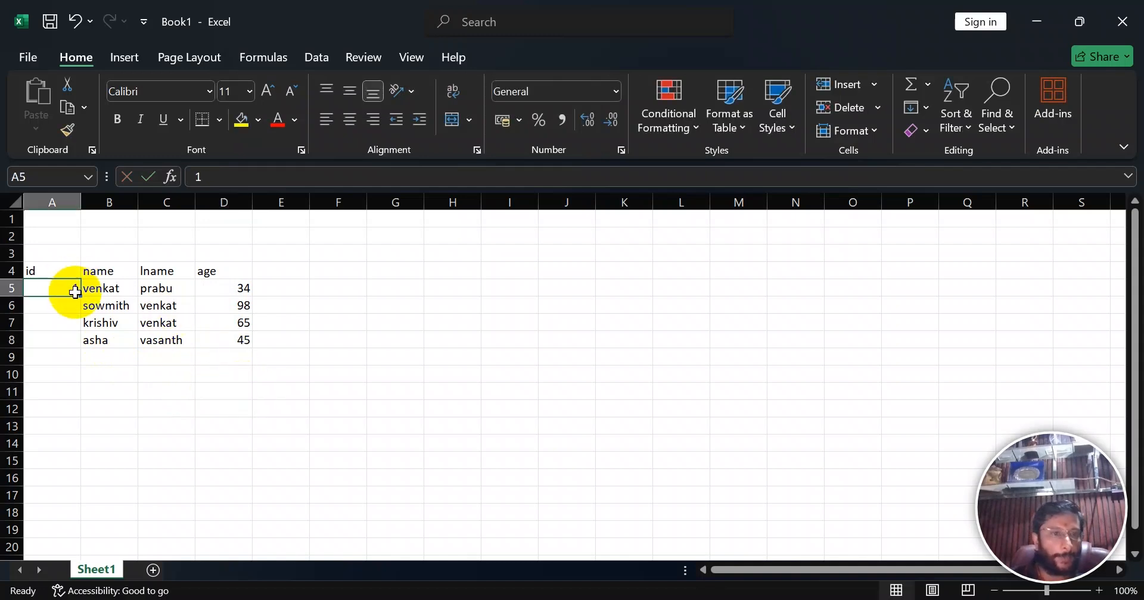
left_click_drag(80, 296, 82, 343)
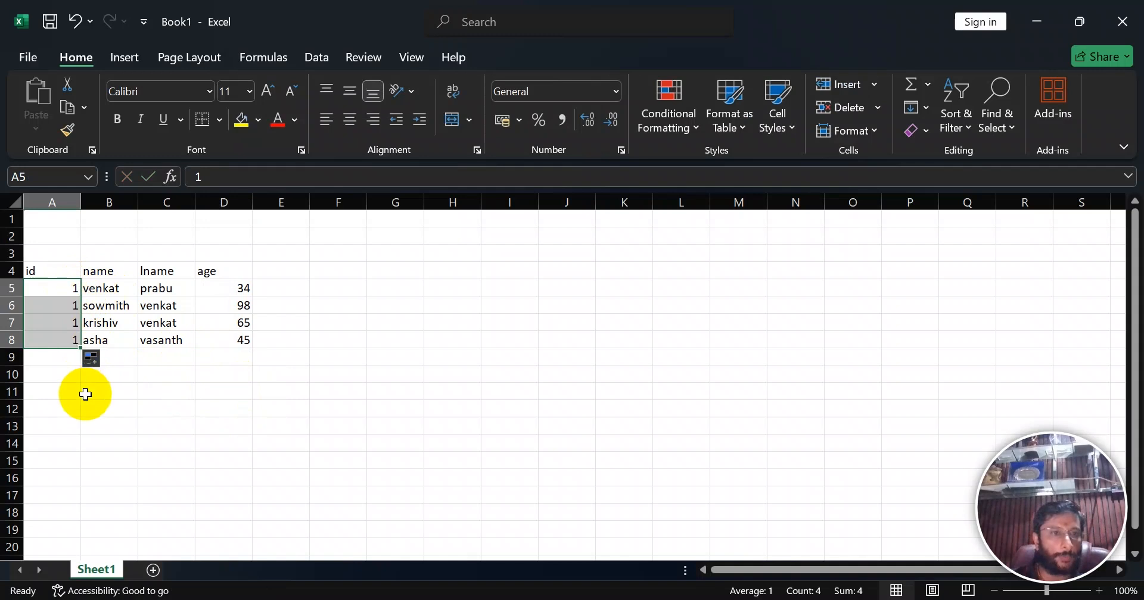
left_click(70, 311)
type("2")
left_click_drag(66, 287, 87, 345)
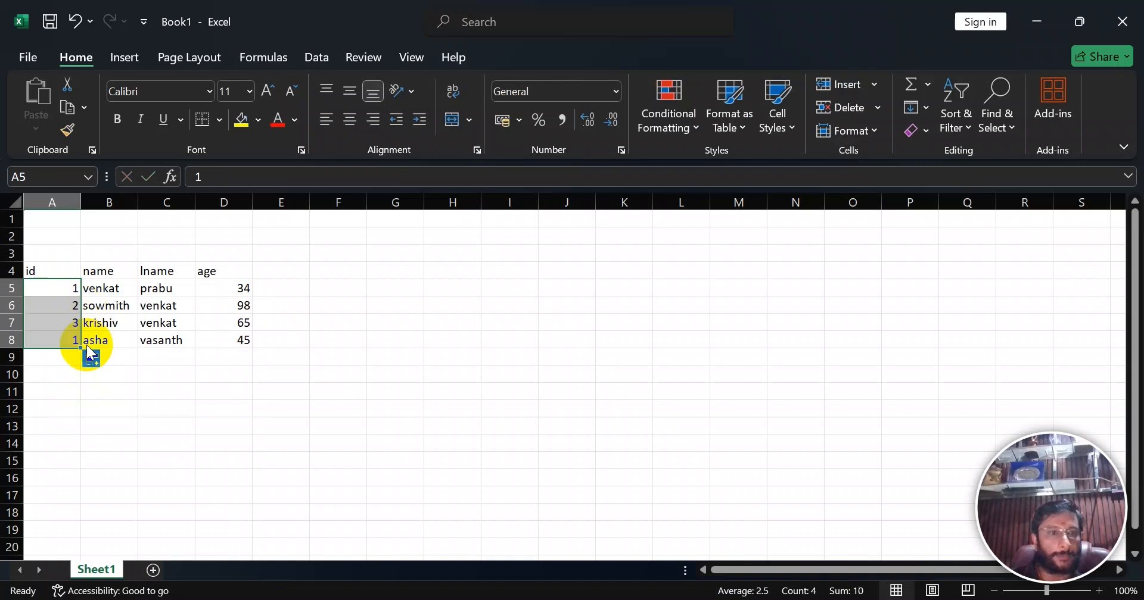
Practise filling a 1 to 6 series in column G, then clear it.
left_click(390, 302)
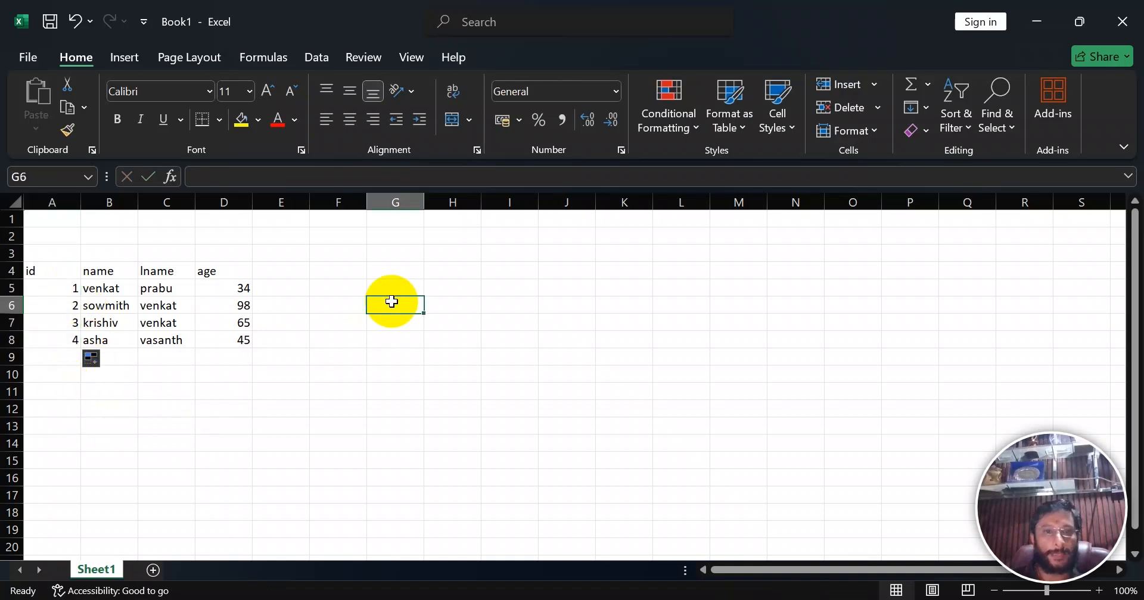
type("1")
left_click_drag(426, 314, 422, 408)
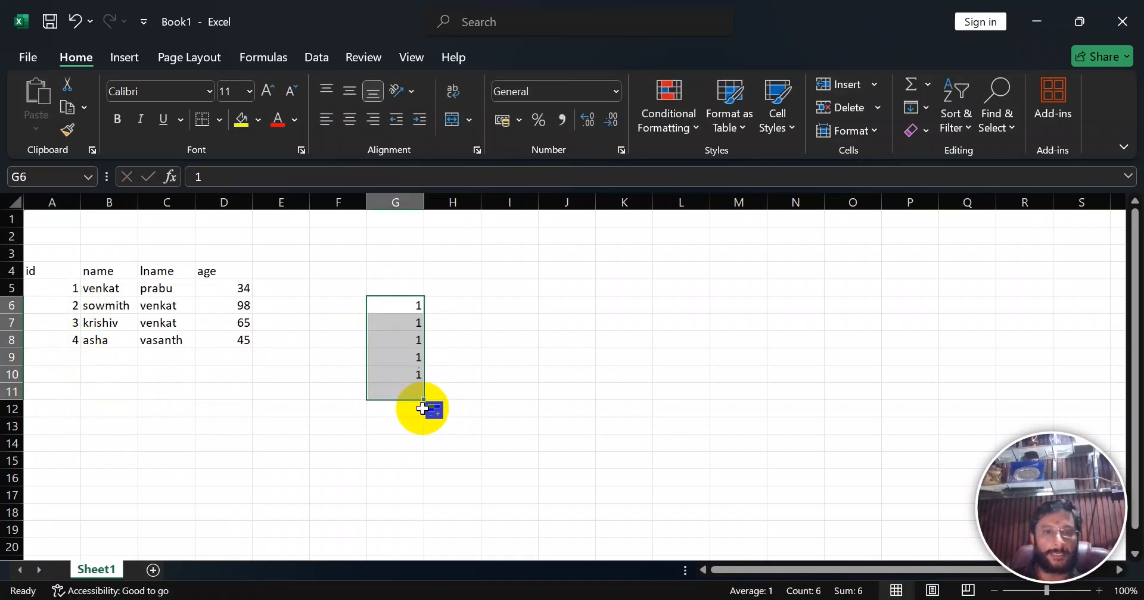
left_click(404, 307)
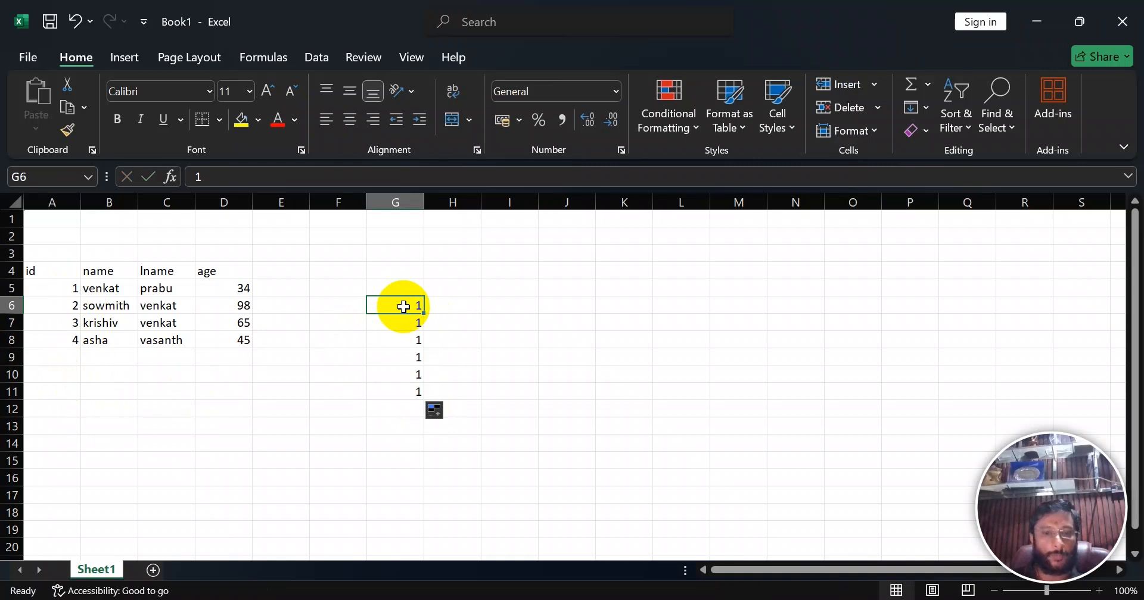
left_click_drag(423, 313, 431, 396)
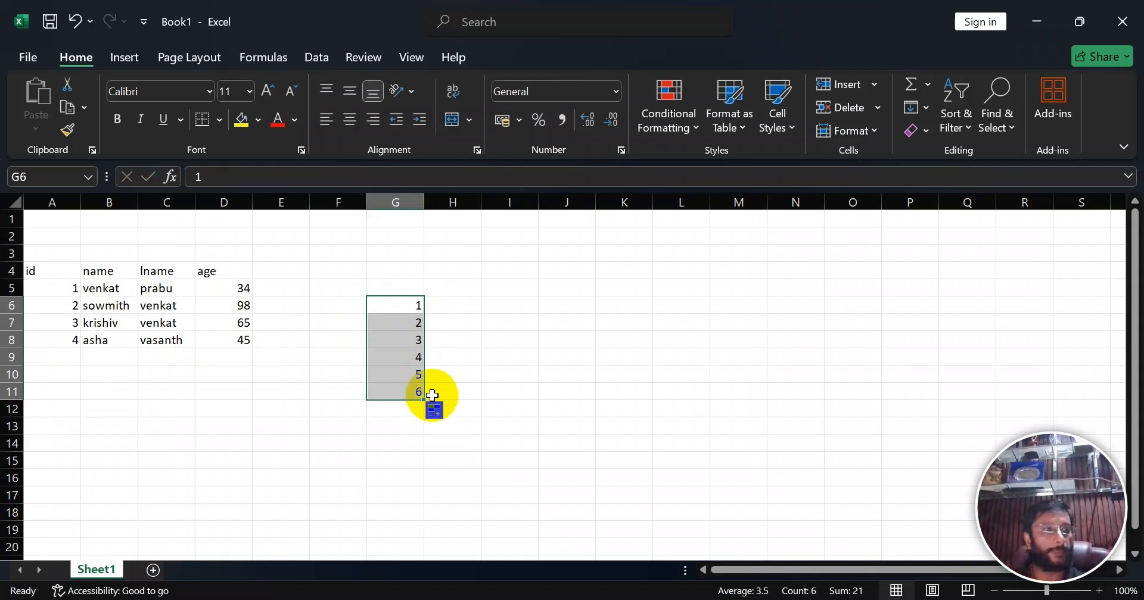
key("Delete")
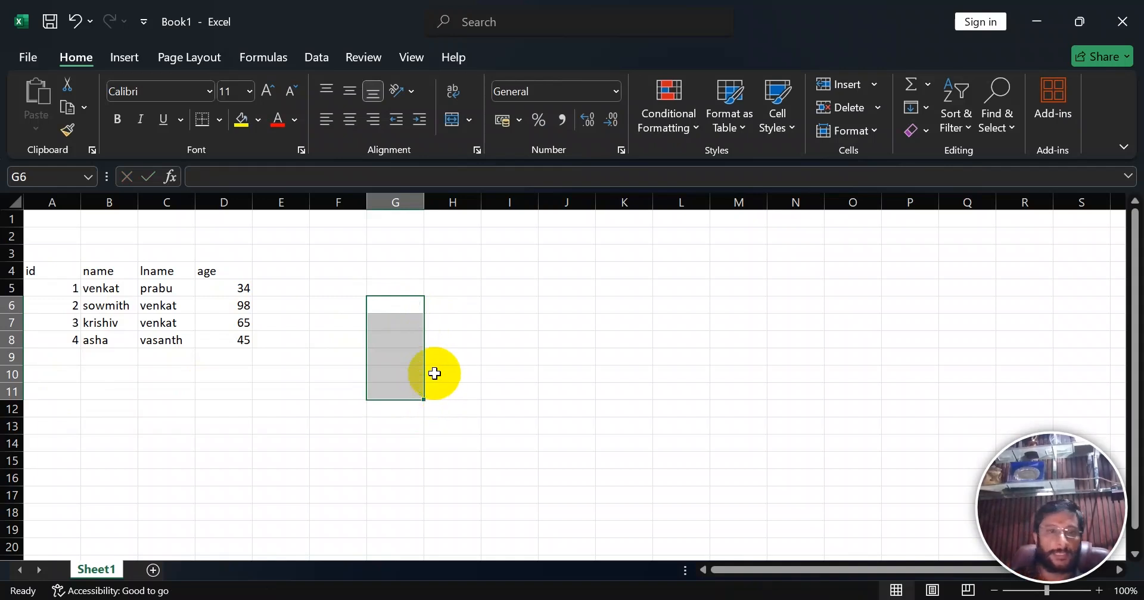
left_click(184, 380)
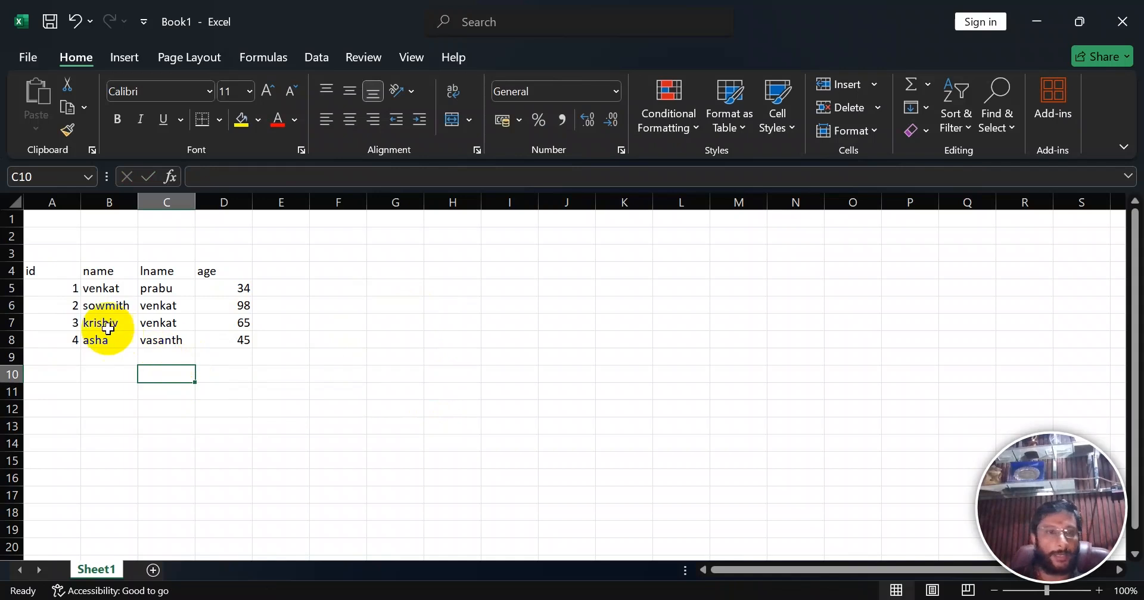
Centre the contents of the A4:D8 data.
left_click_drag(53, 273, 235, 341)
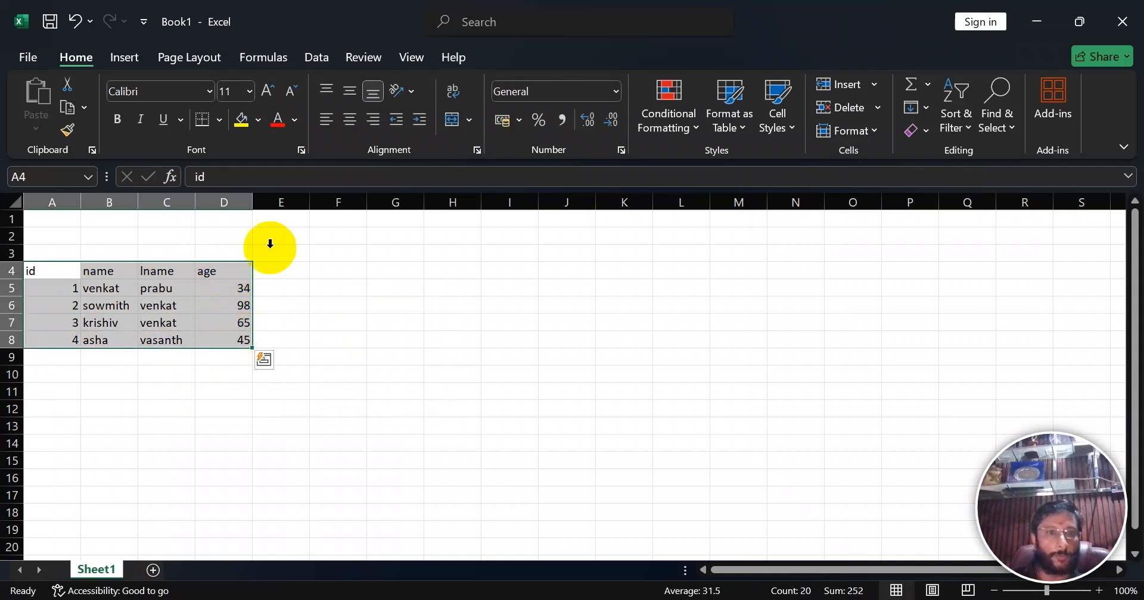
left_click(350, 119)
left_click(287, 373)
Format A4:D8 as a table with an orange Medium style.
left_click_drag(54, 273, 225, 338)
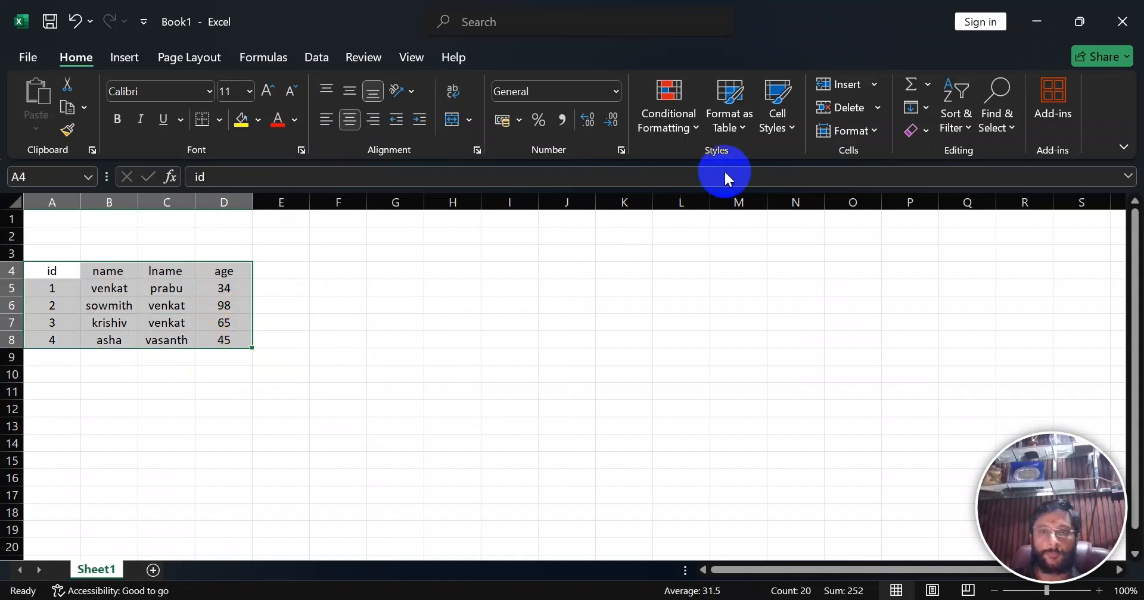
left_click(747, 126)
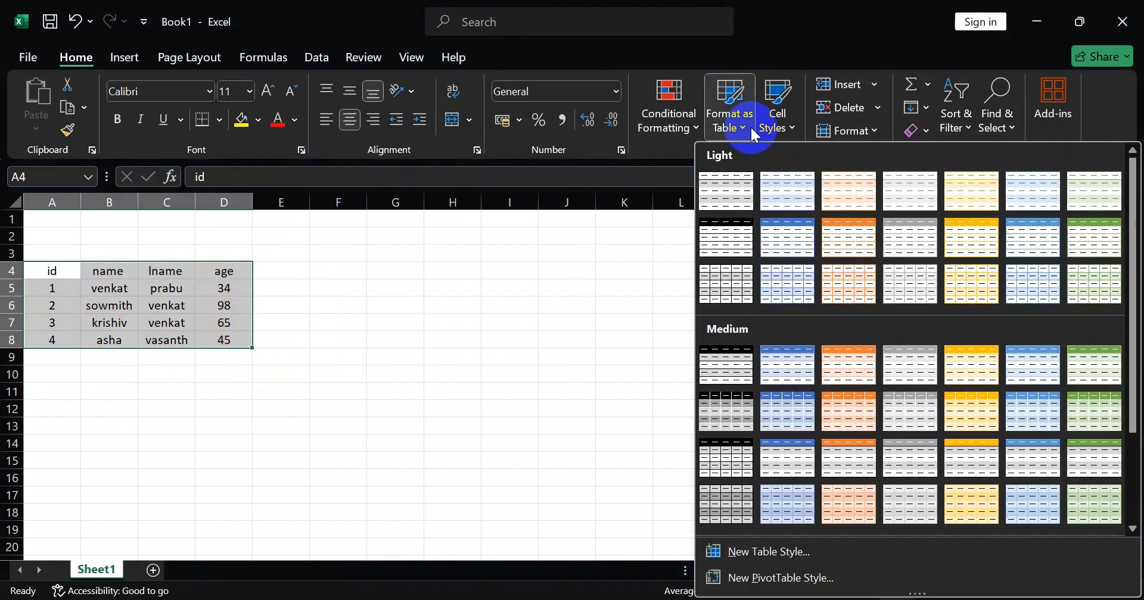
left_click(832, 370)
left_click(349, 438)
left_click(439, 337)
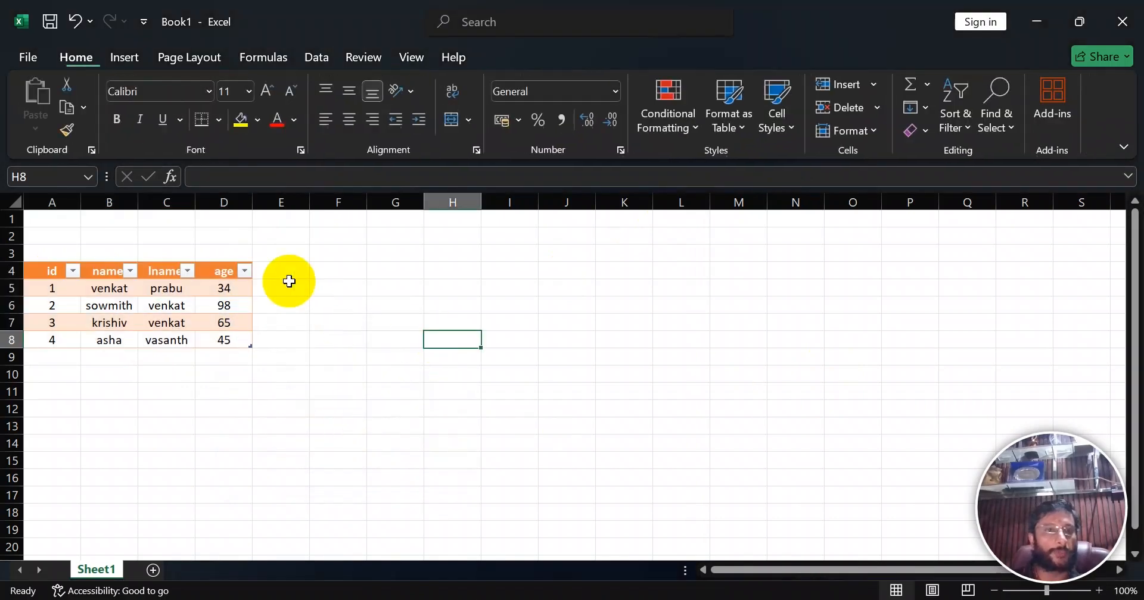
scroll(307, 378, "up", 2)
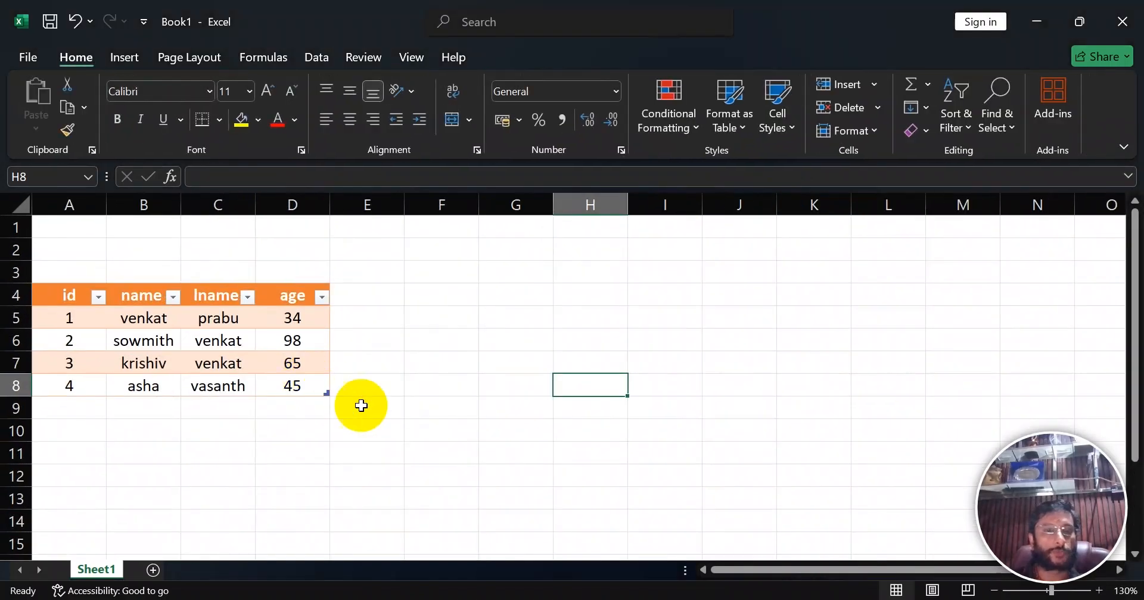
left_click(736, 122)
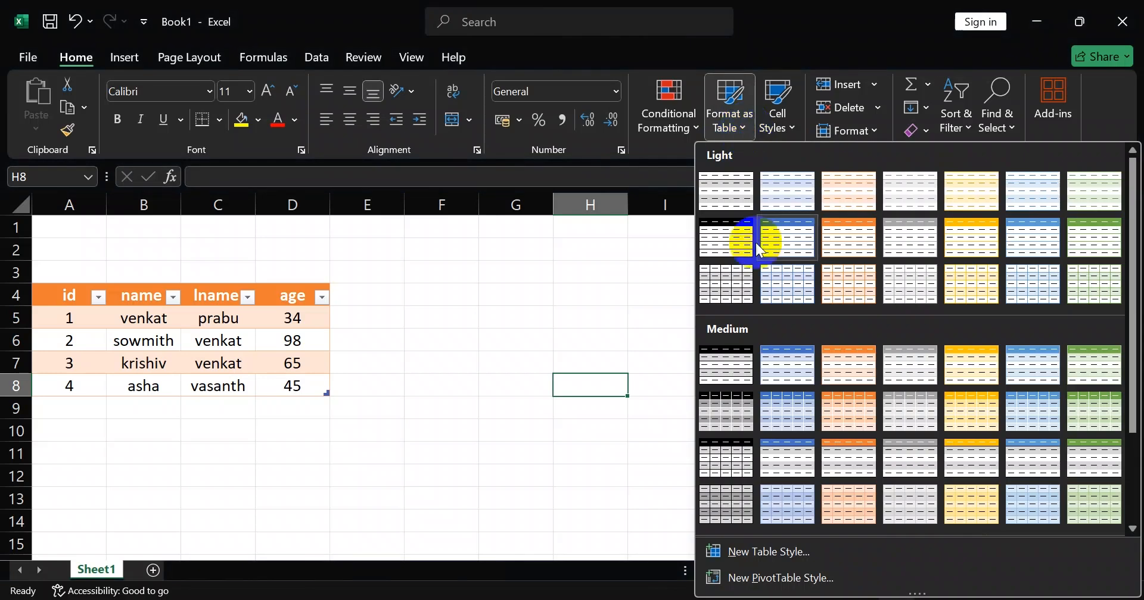
left_click(603, 336)
left_click_drag(82, 295, 286, 386)
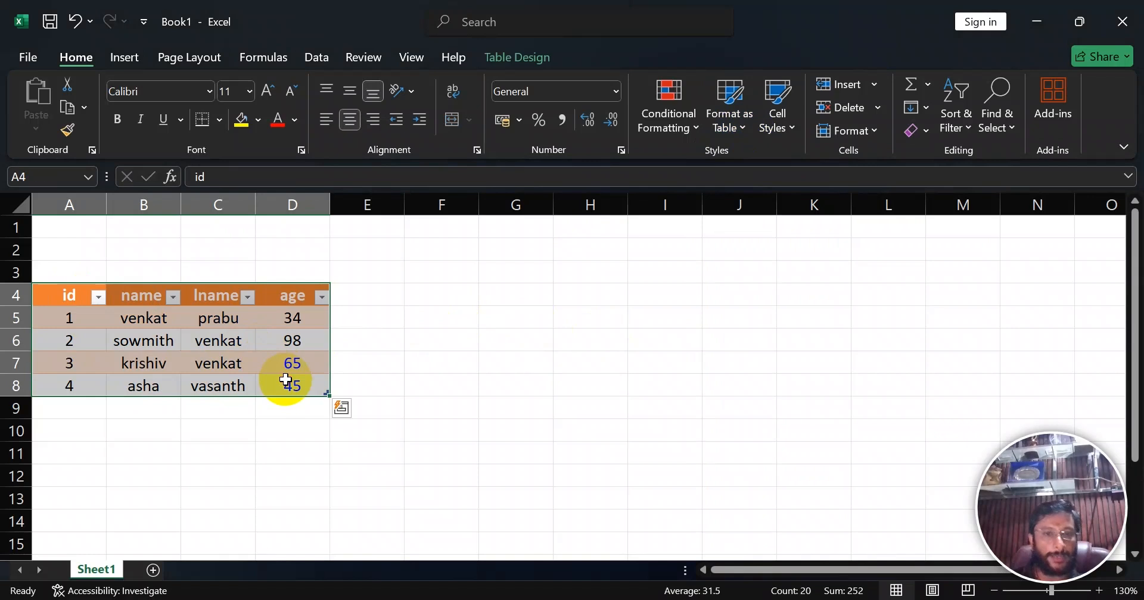
left_click(431, 387)
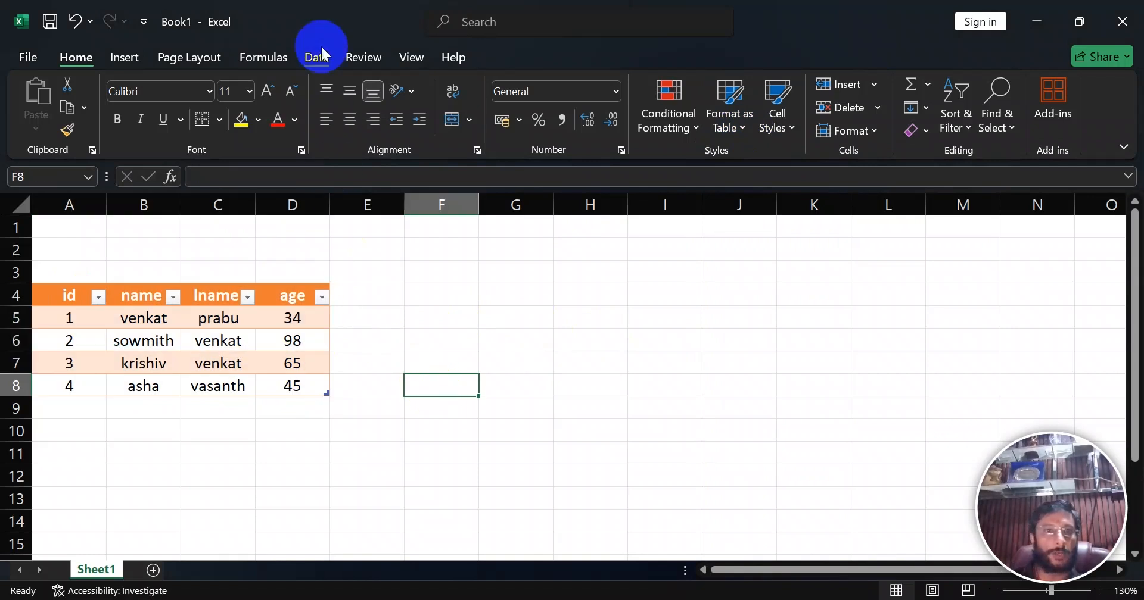
Enter 'Data Analyst' in I3 and widen column I to fit it.
left_click(317, 58)
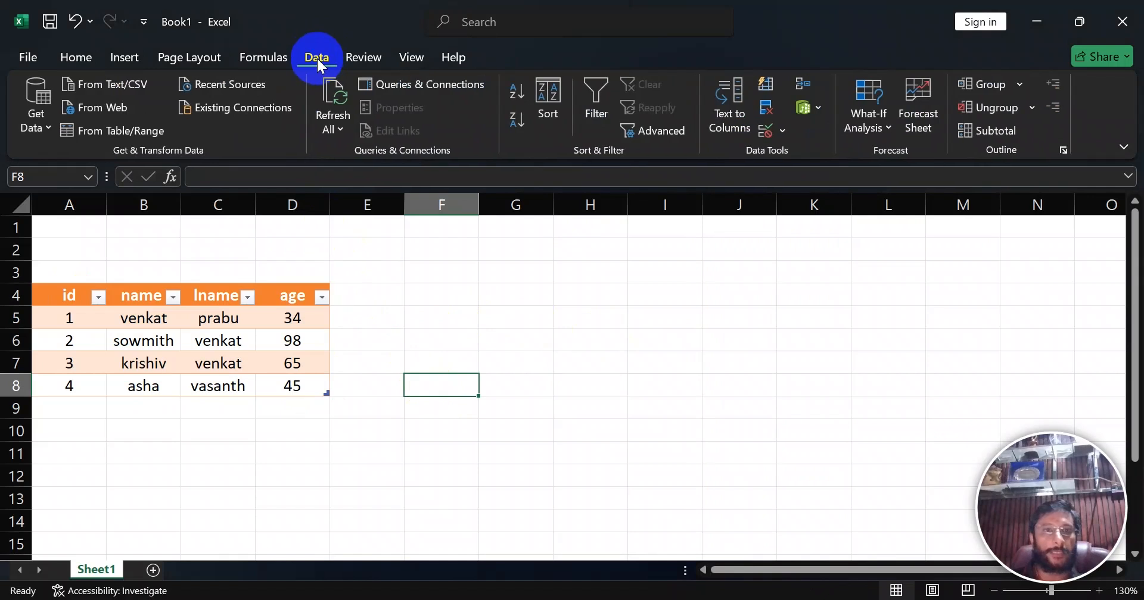
left_click(664, 271)
type("Da")
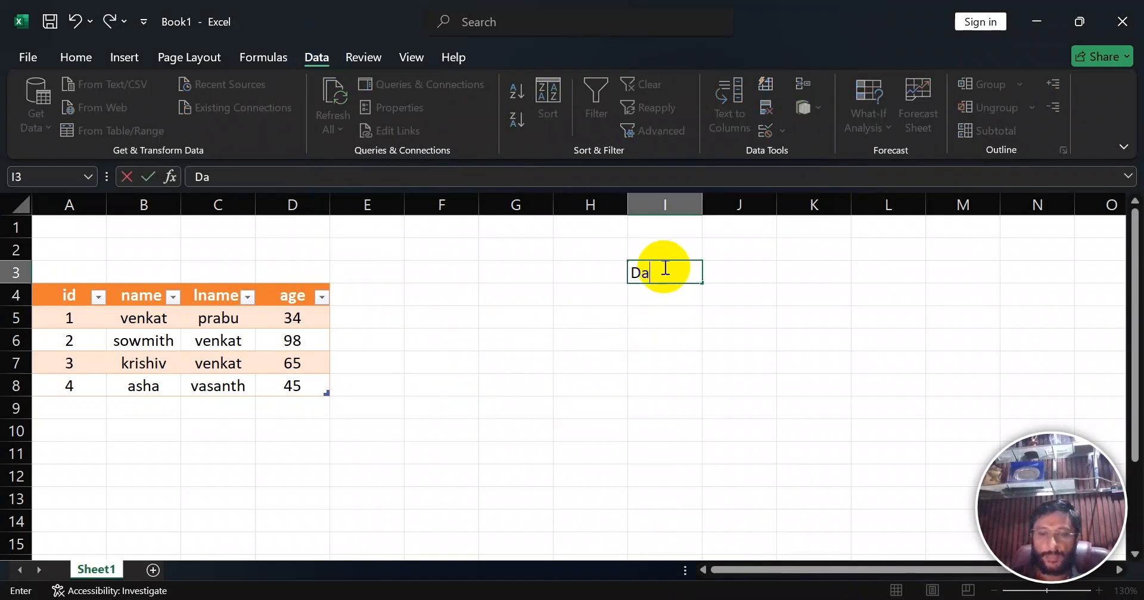
type("ta Analyst")
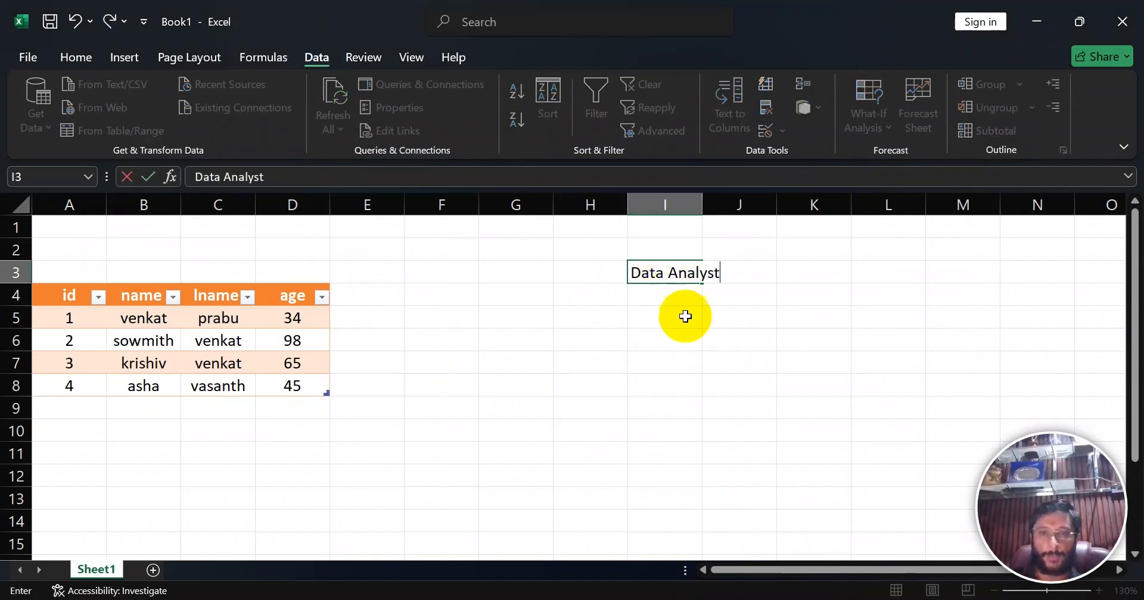
left_click(664, 341)
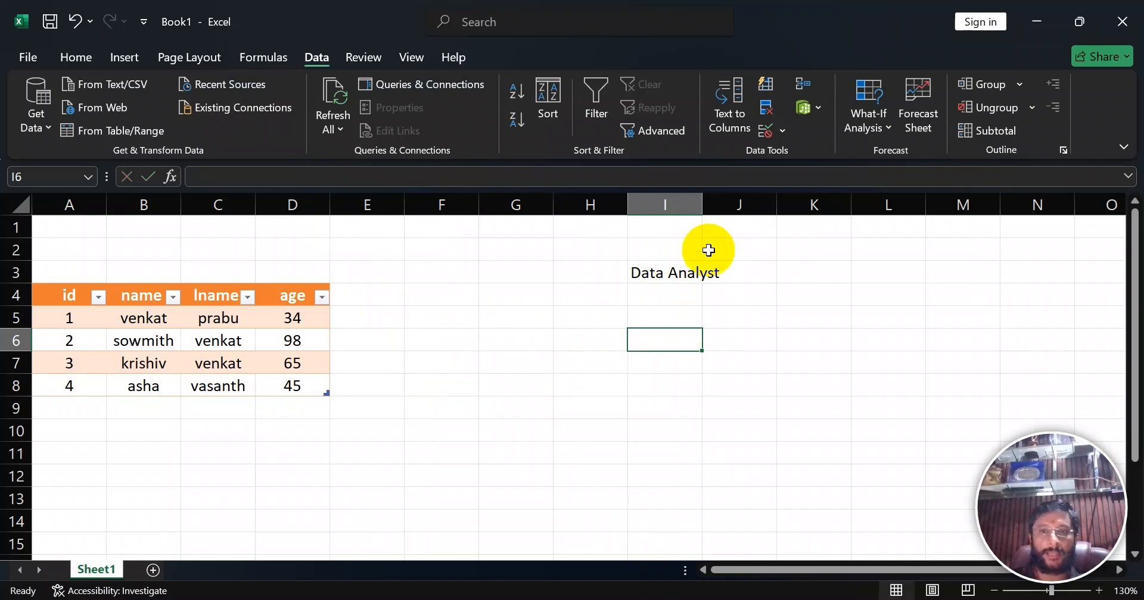
left_click_drag(703, 204, 804, 210)
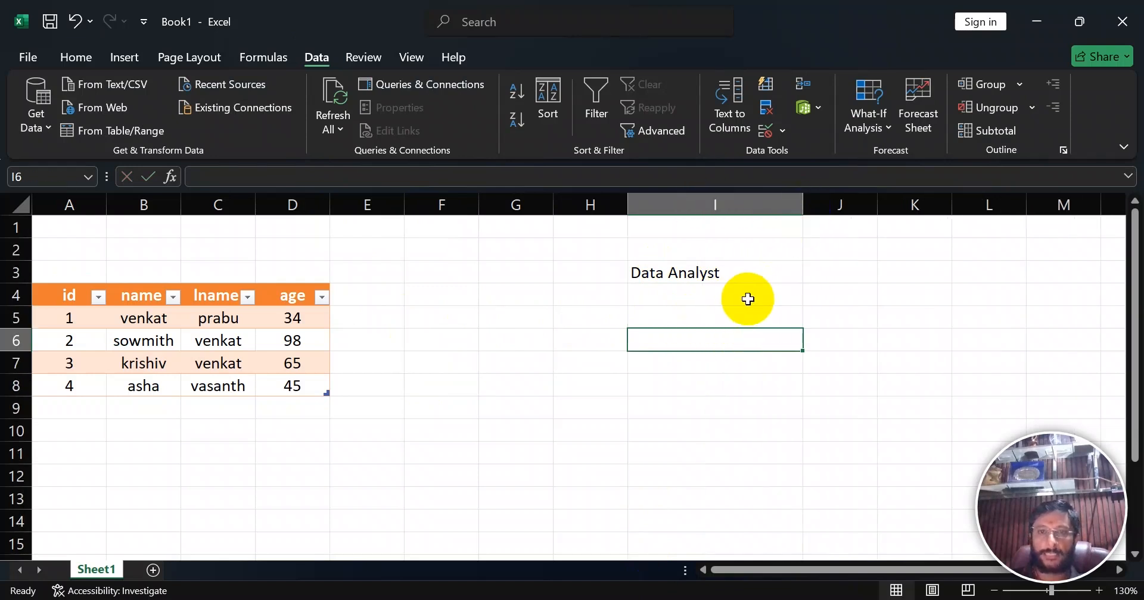
left_click(748, 299)
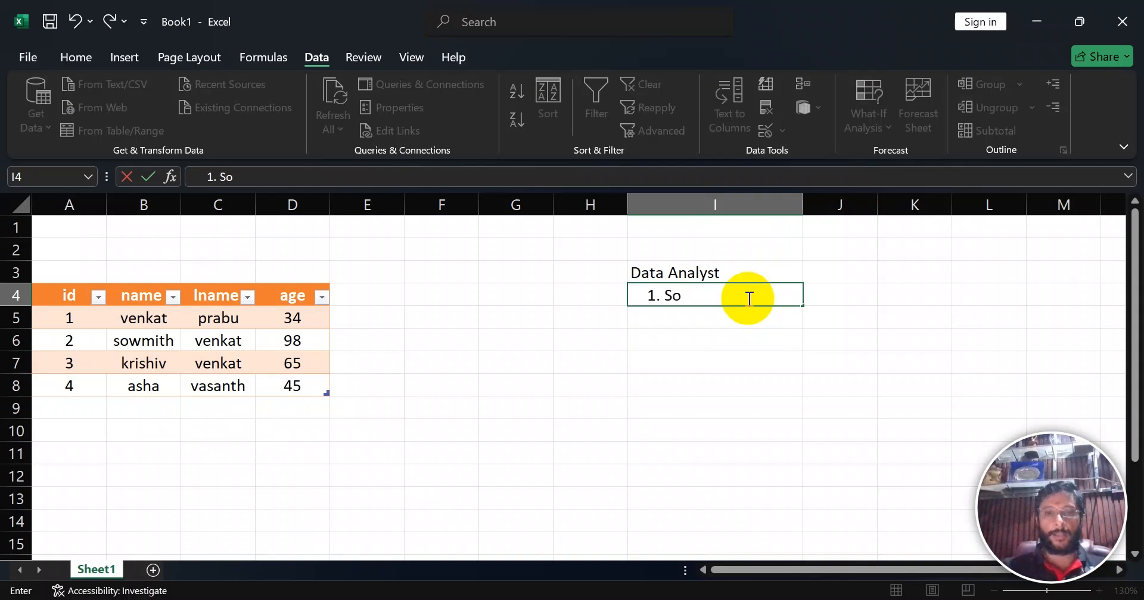
List 1. Sorting, 2. Filtering, 3. Formatting and 4. Charting down column I.
key("Return")
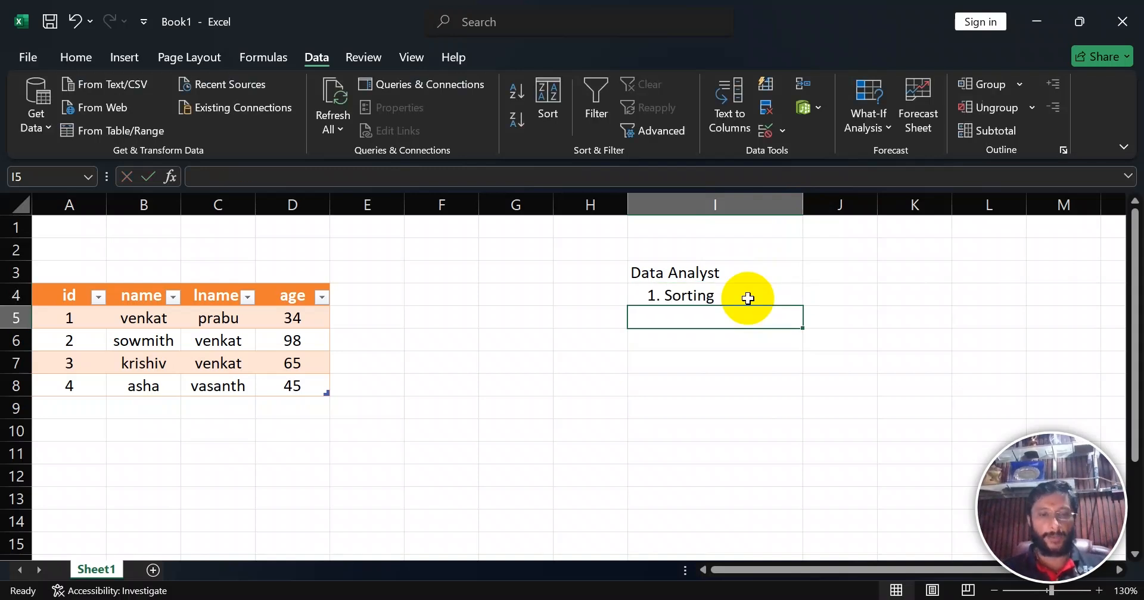
type("2. Filtering")
key("Return")
type("3.")
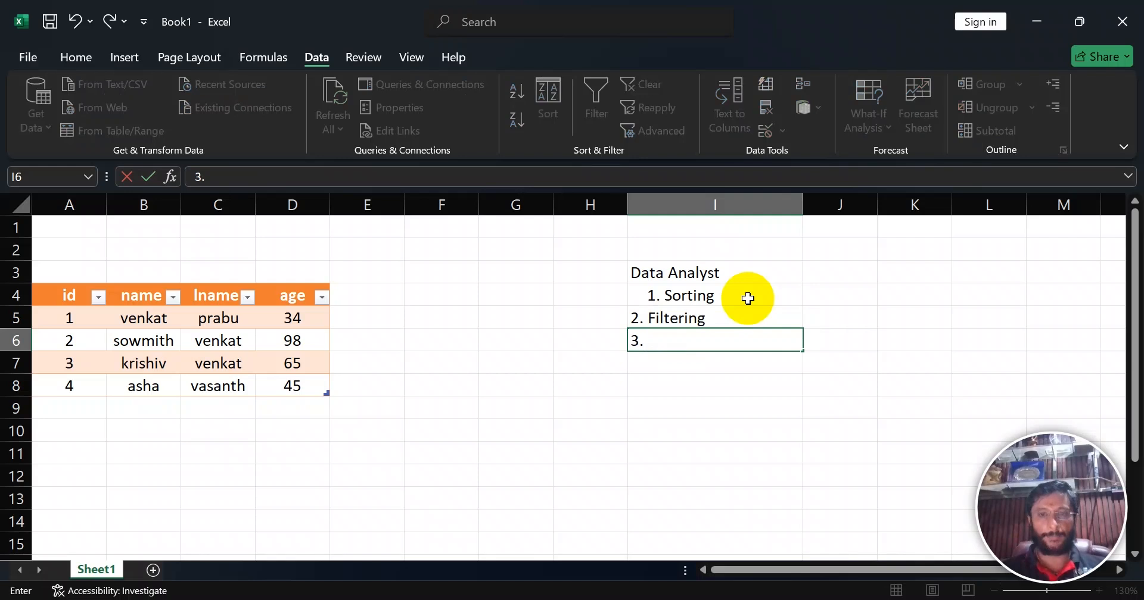
type(" Formatting")
key("Return")
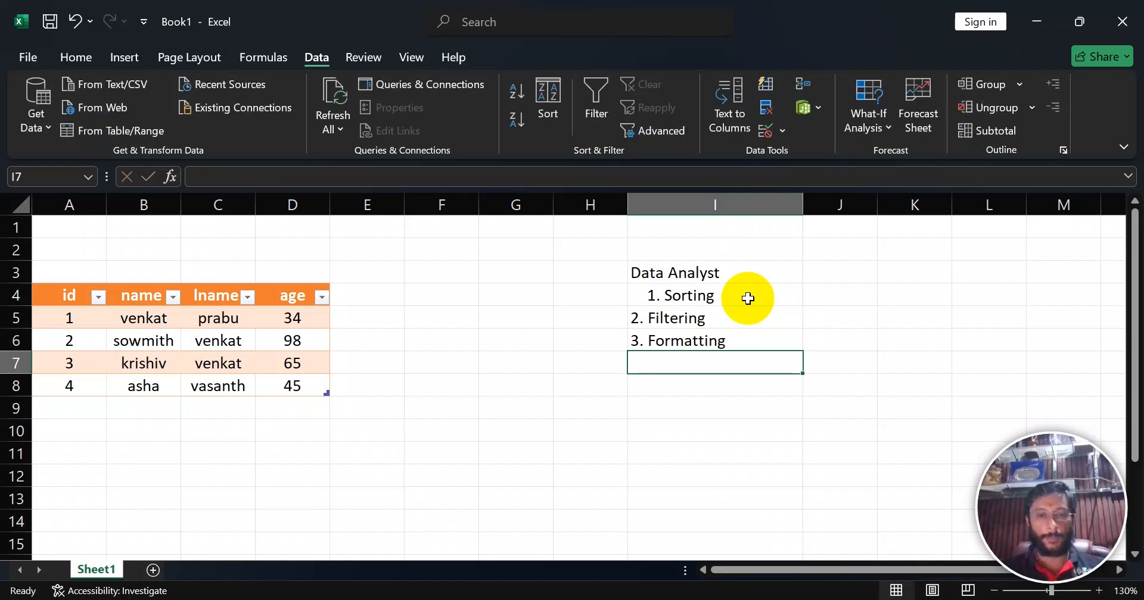
type("4. Chartin")
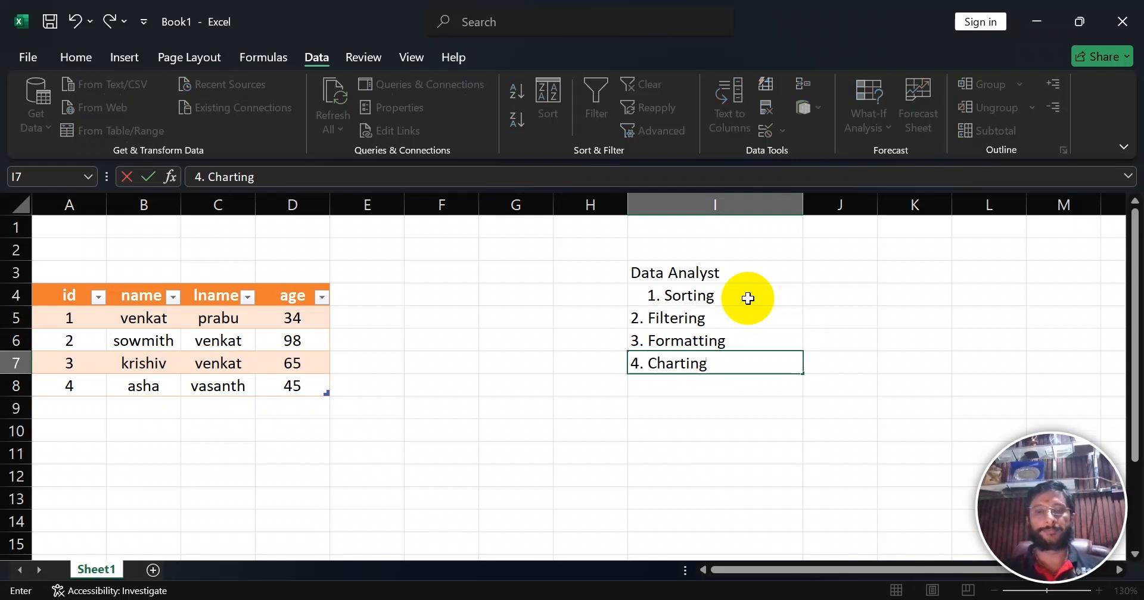
type("g")
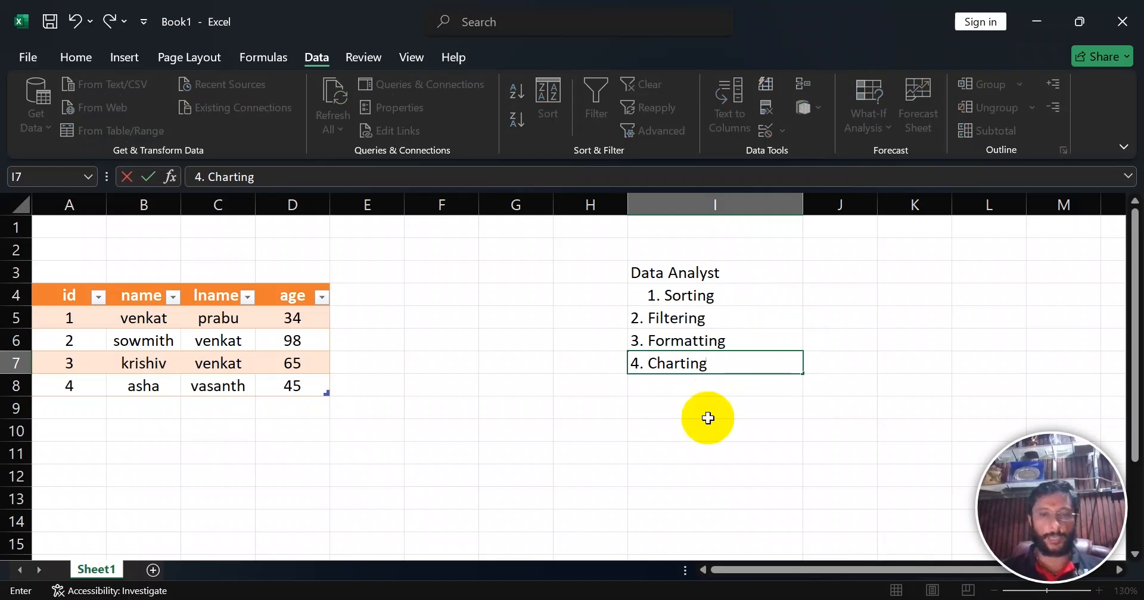
left_click(694, 409)
Move the 4. Charting entry down to cell I10.
left_click(673, 369)
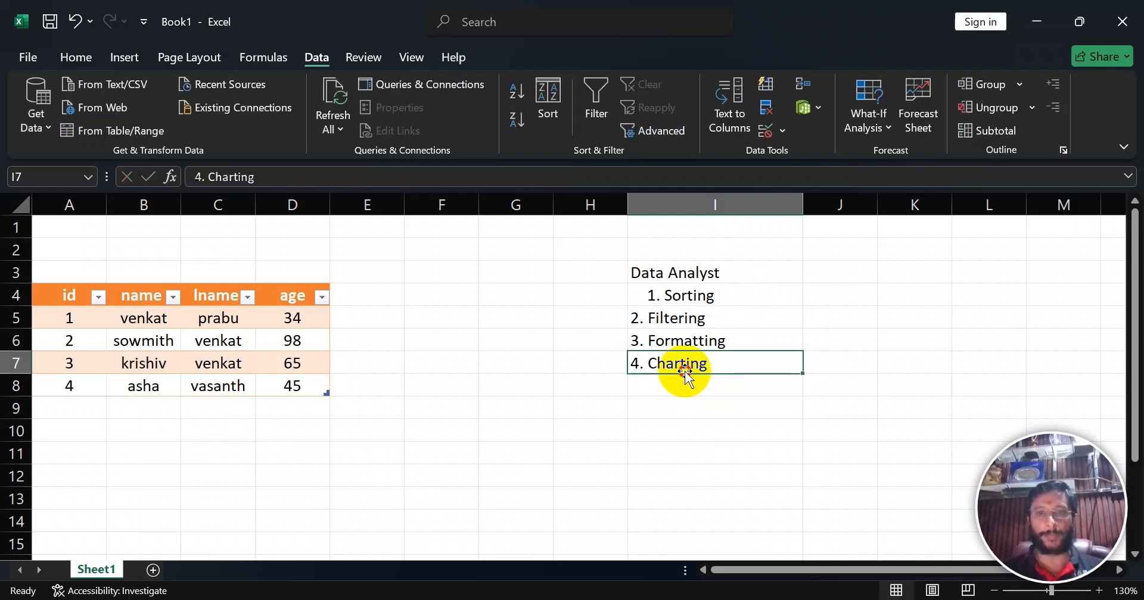
key("ctrl+x")
left_click(675, 393)
key("ctrl+v")
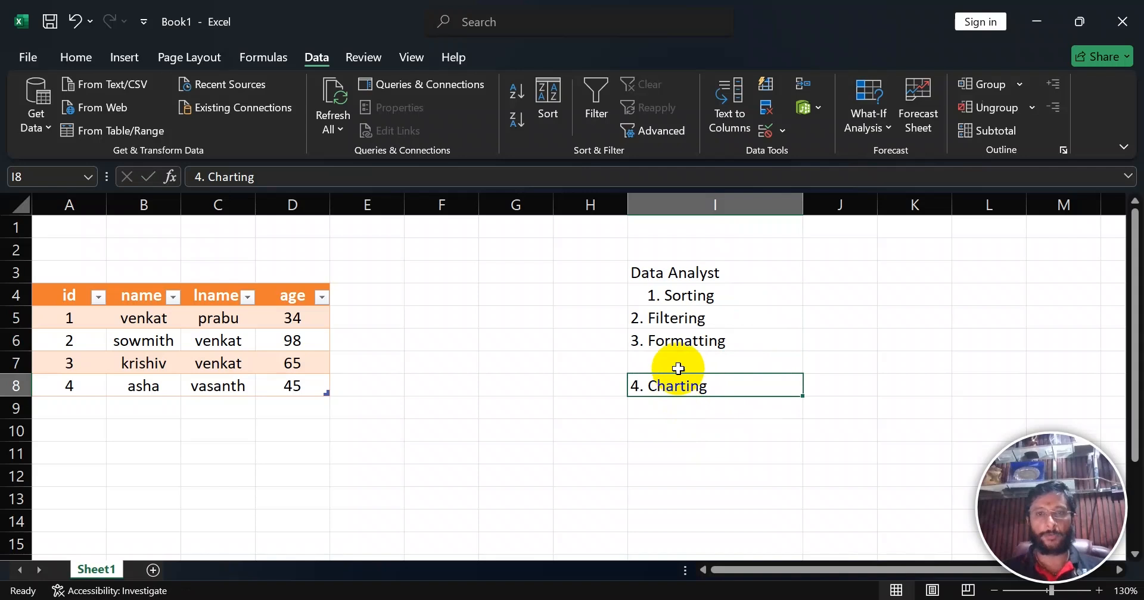
key("ctrl+c")
left_click(679, 422)
key("ctrl+v")
left_click(672, 406)
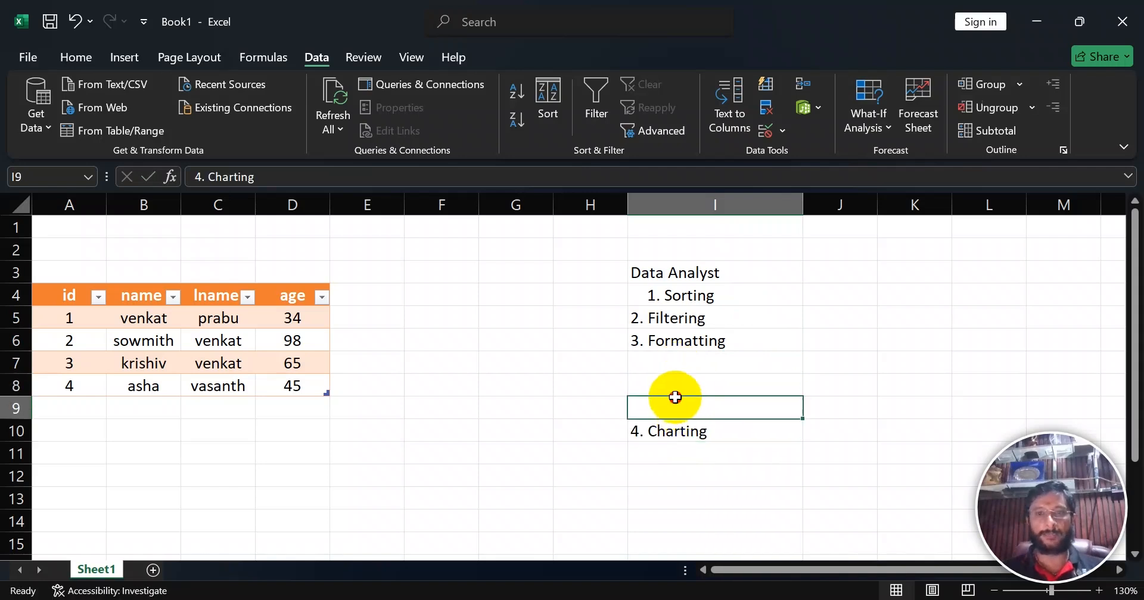
Enter the heading 'Data Analystics' in I8 above 4. Charting.
left_click(677, 384)
type("Data Analys")
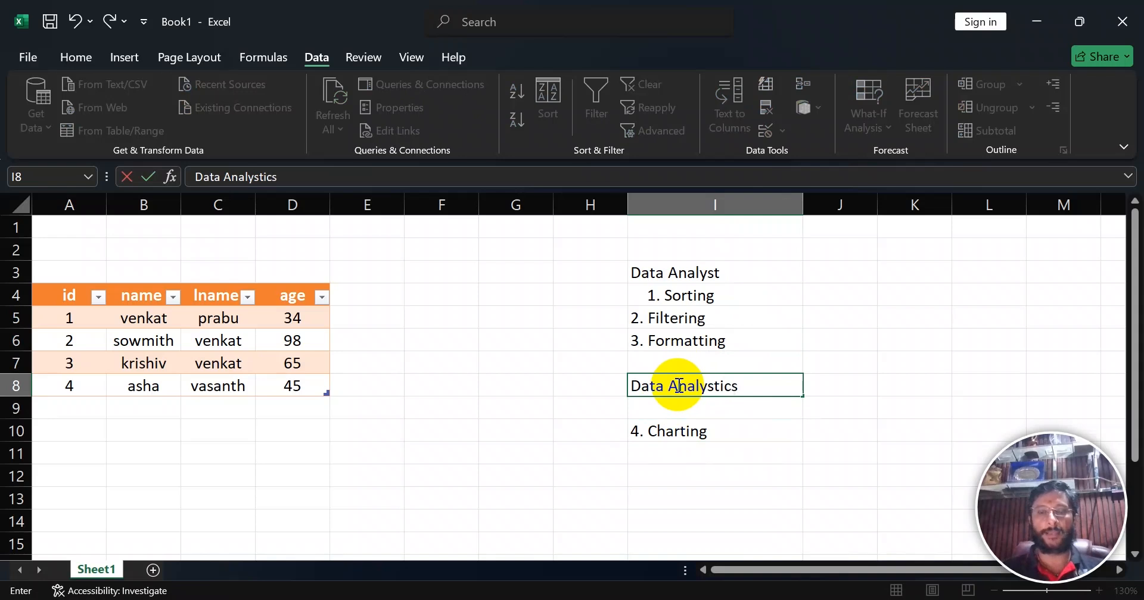
type("tics")
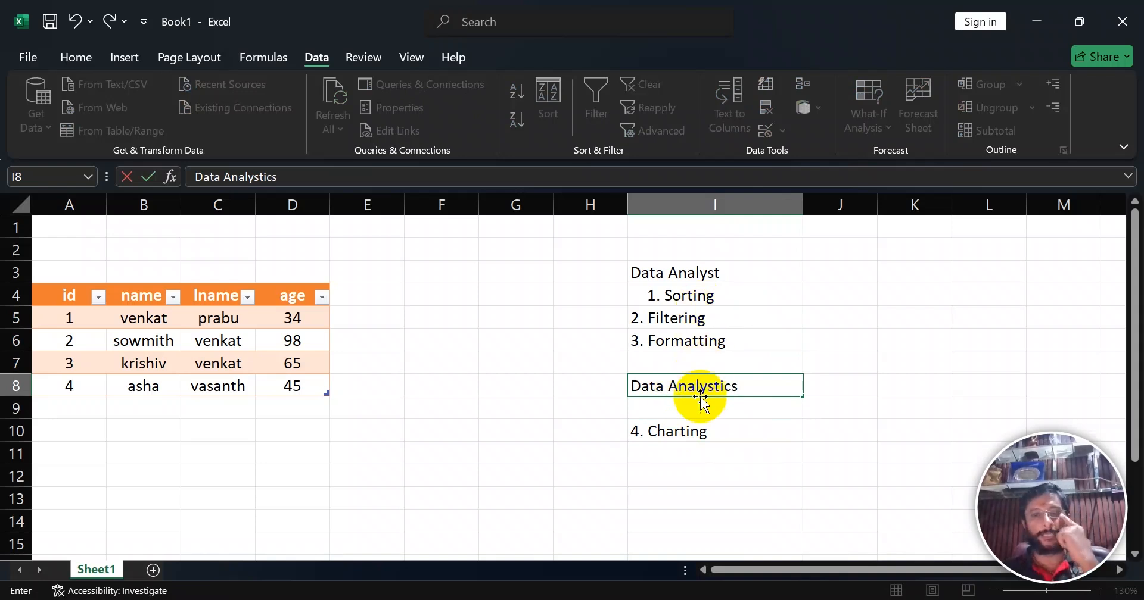
left_click(690, 470)
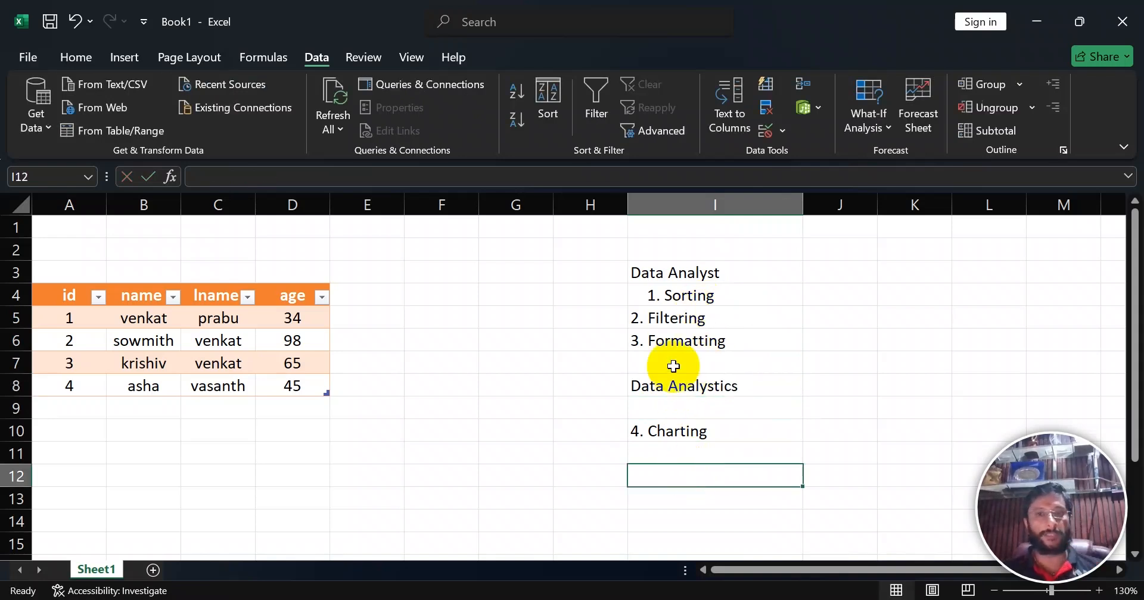
left_click(680, 301)
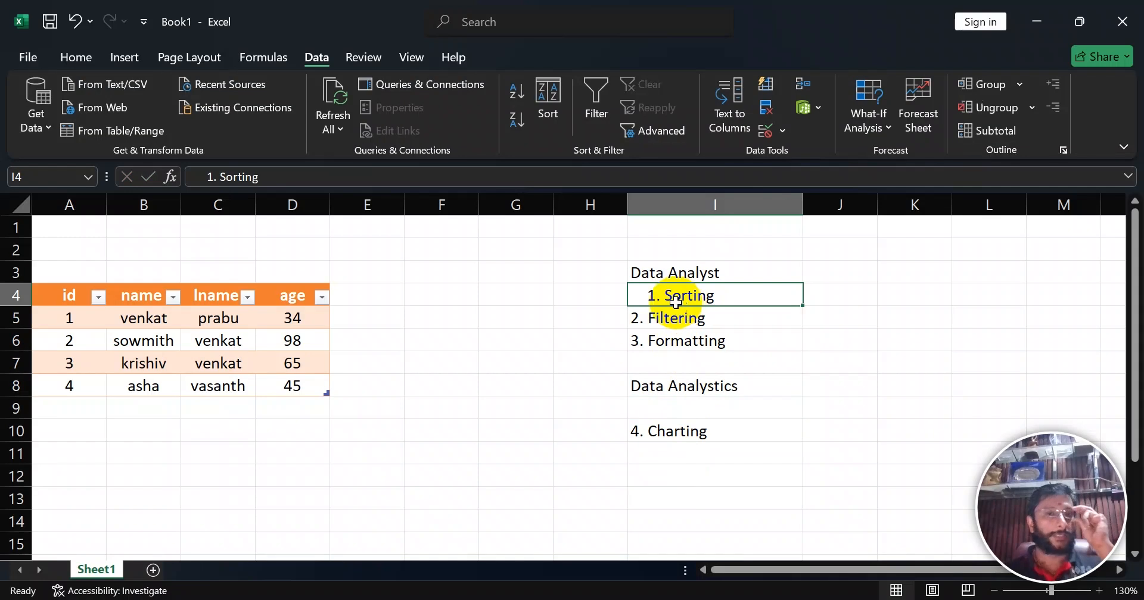
left_click_drag(305, 312, 306, 377)
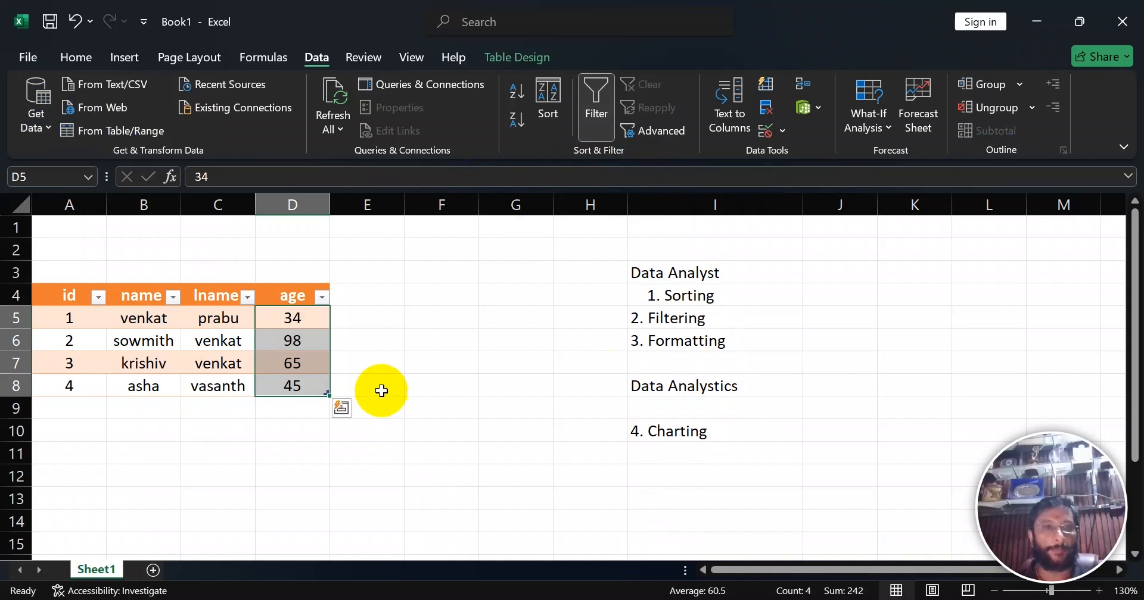
Sort the table by the age column, Largest to Smallest, giving ages 98, 65, 45, 34.
left_click_drag(293, 319, 307, 379)
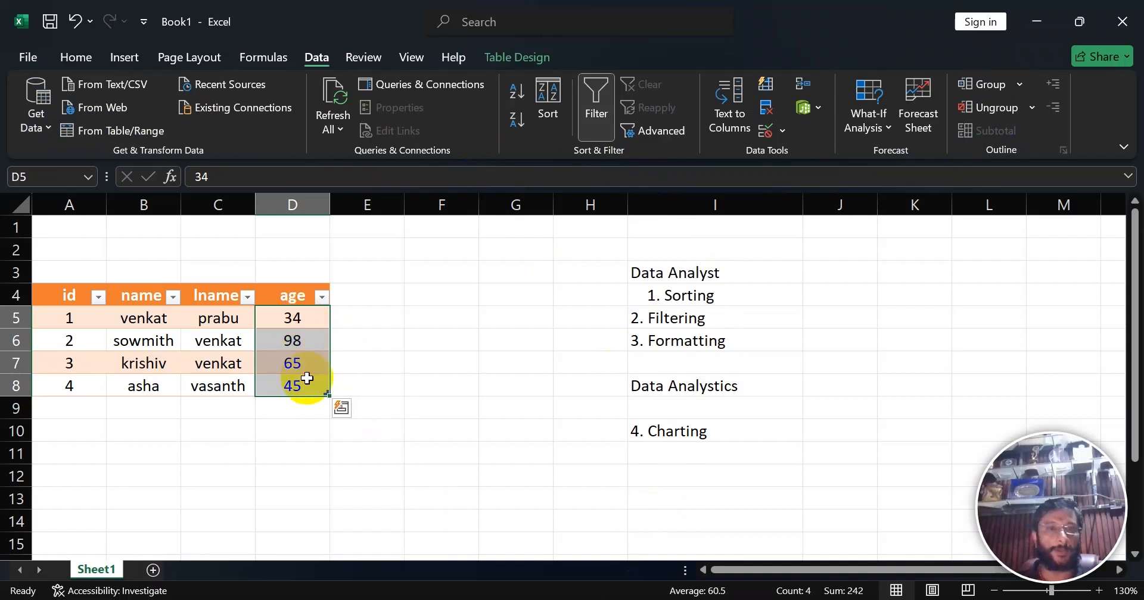
left_click(556, 92)
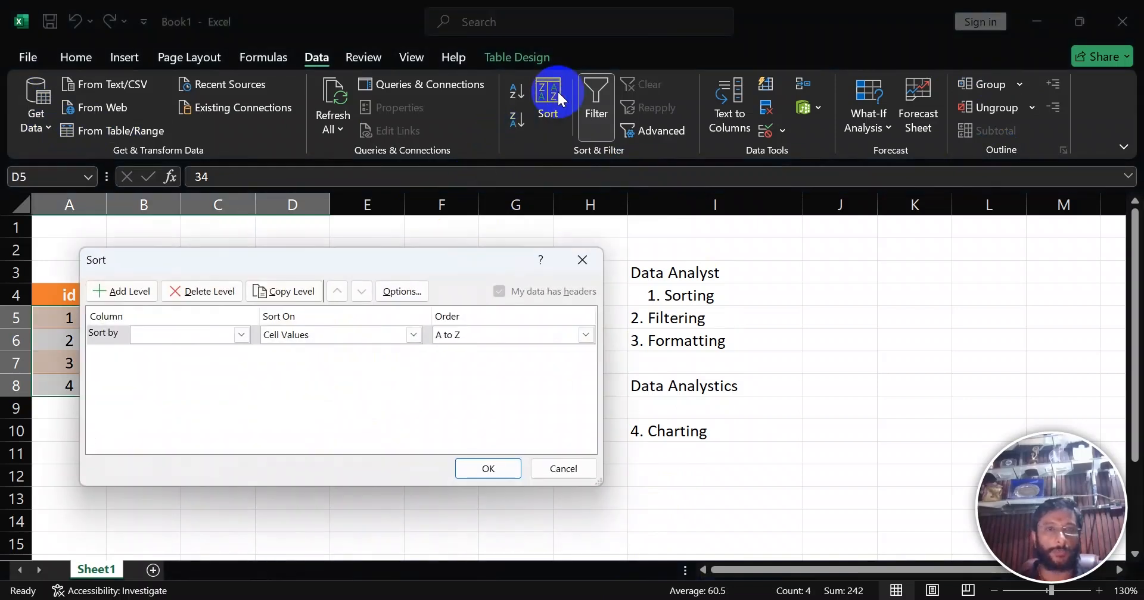
left_click_drag(356, 255, 705, 235)
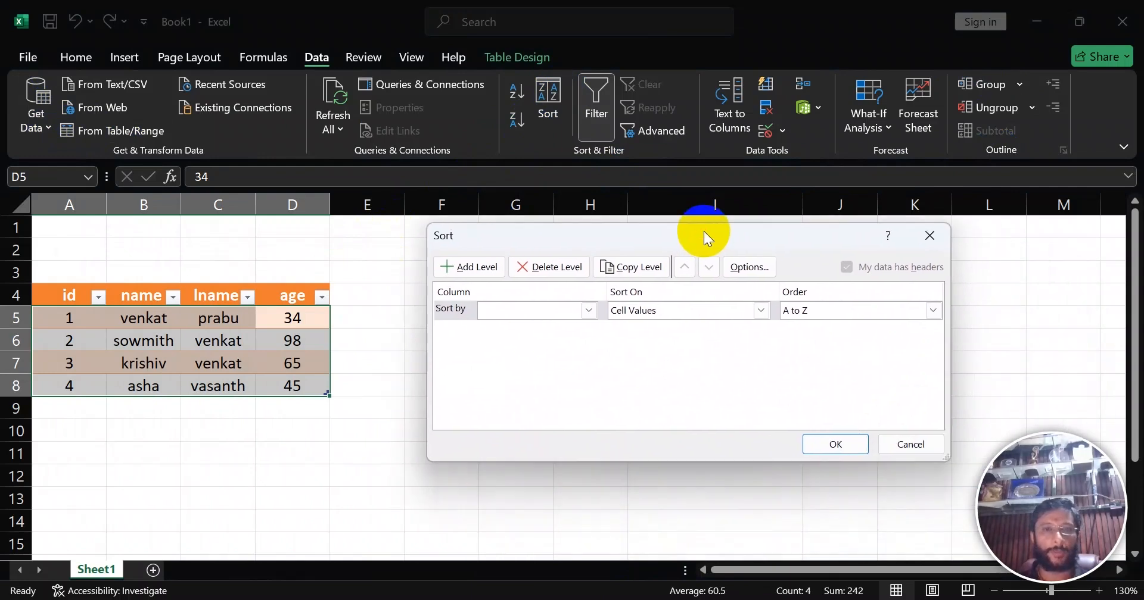
left_click(588, 311)
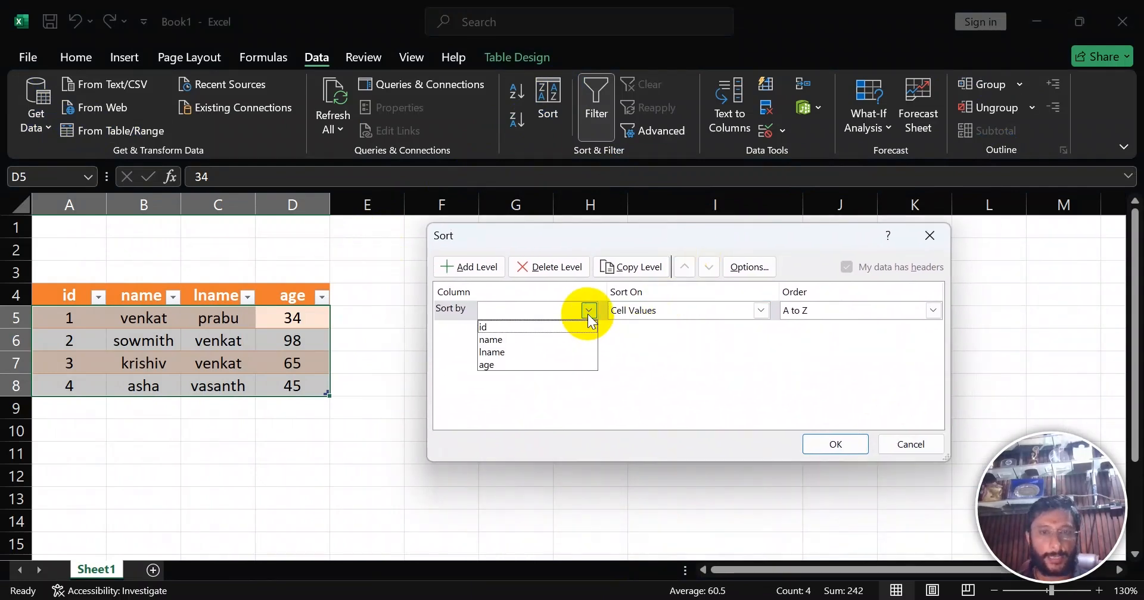
left_click(560, 367)
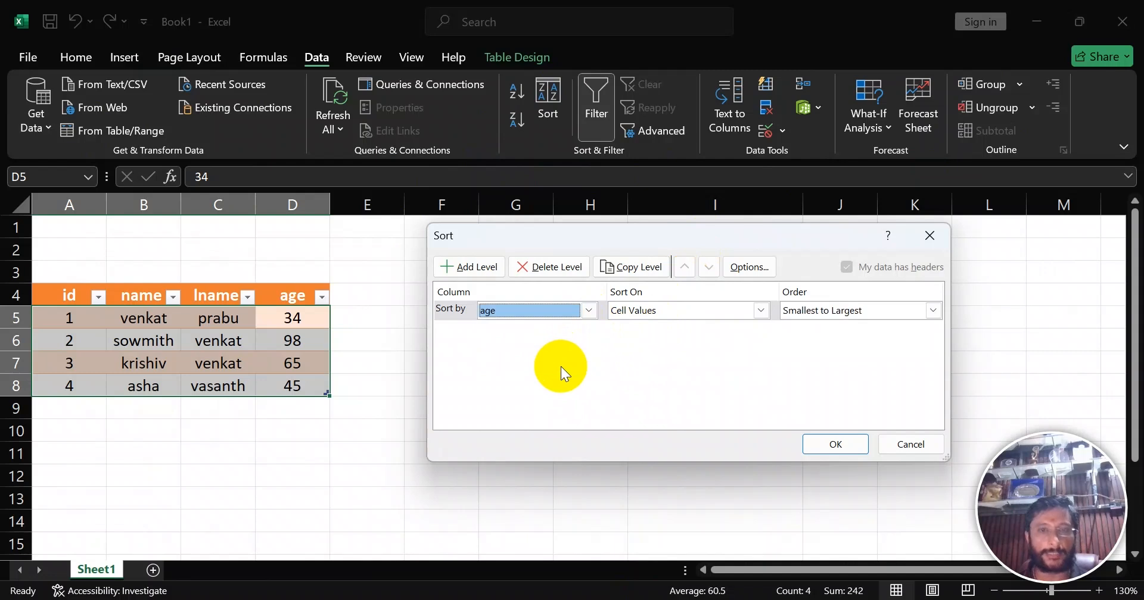
left_click(804, 316)
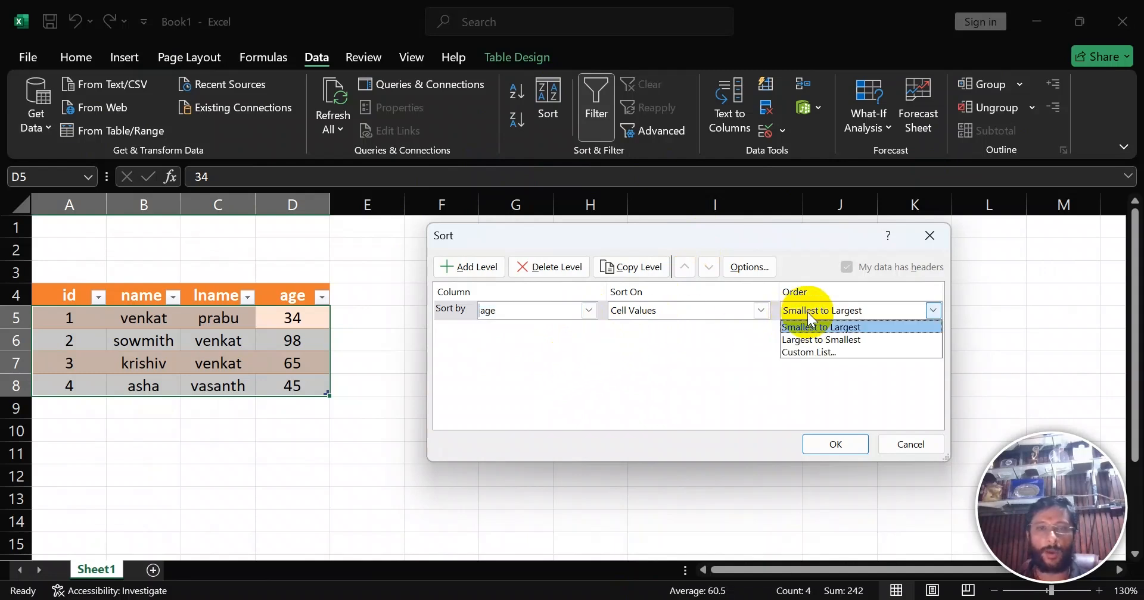
left_click(837, 339)
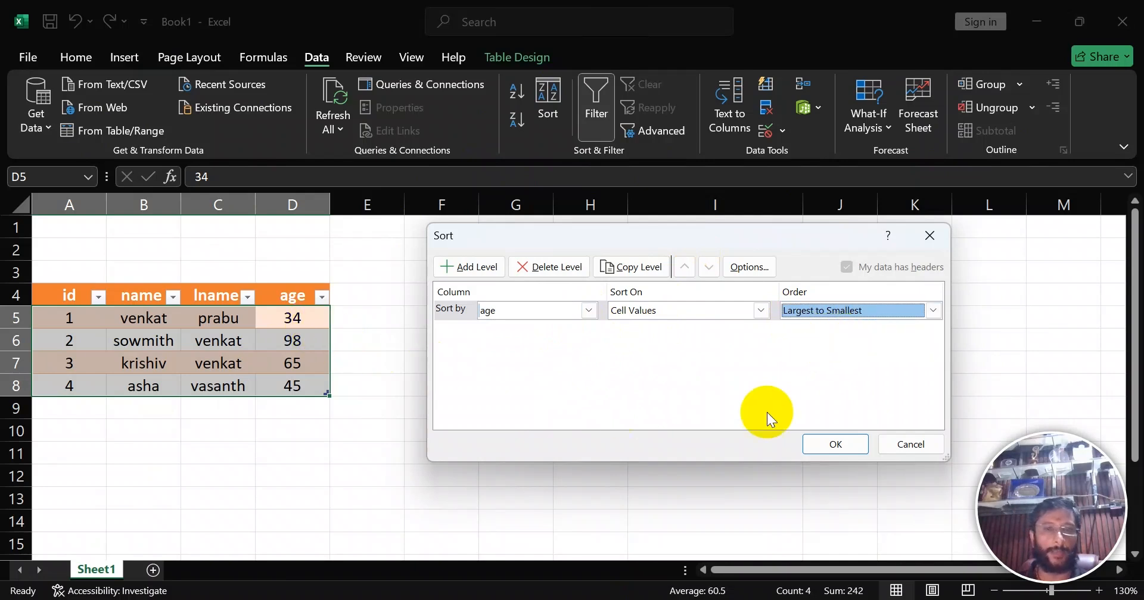
left_click(835, 445)
left_click_drag(78, 326, 295, 387)
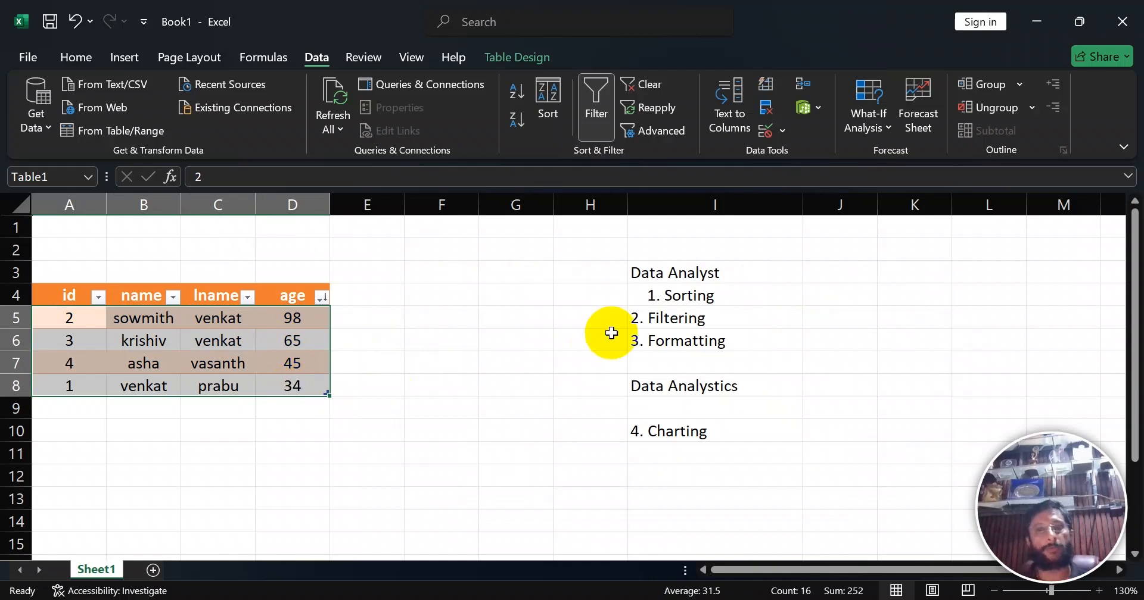
Add a 'mark' header in E4 with marks 56 and 34 below it.
left_click(643, 296)
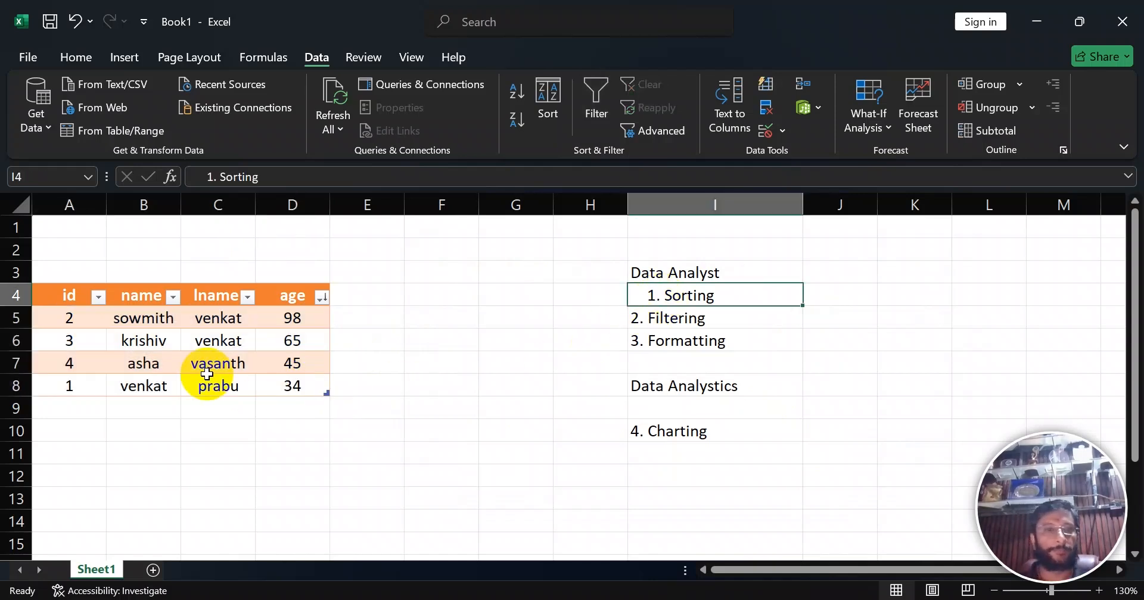
left_click(390, 303)
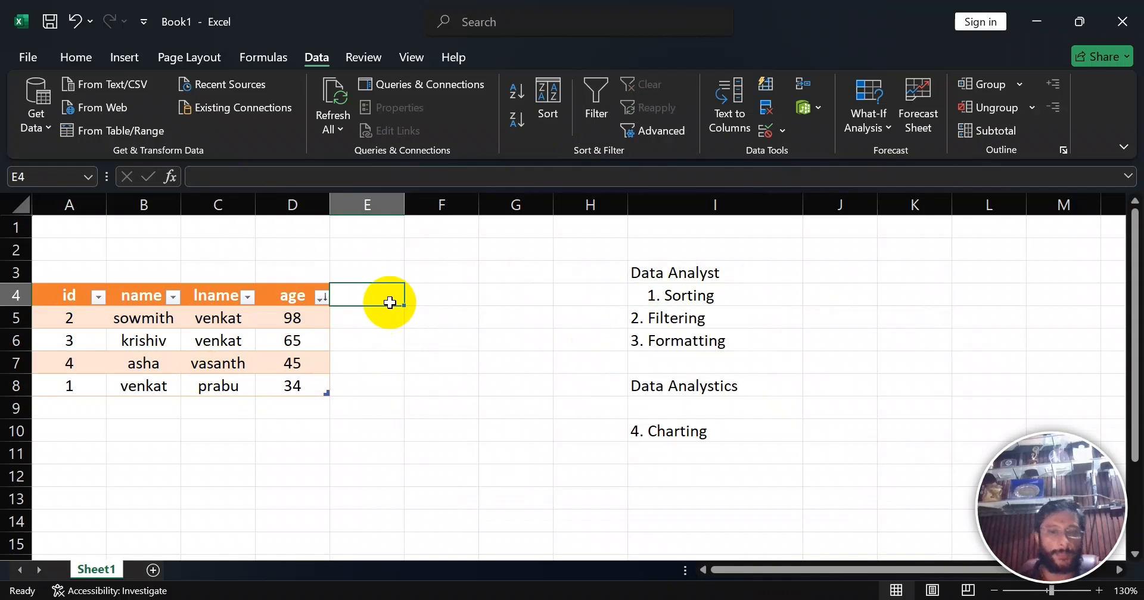
type("marks")
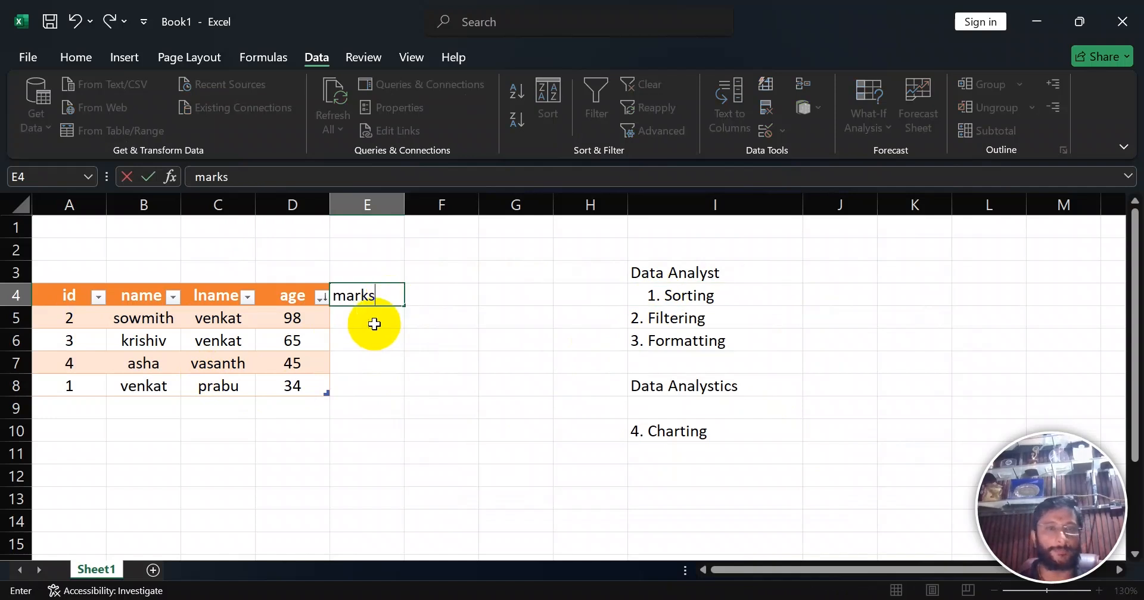
left_click(374, 323)
type("56")
left_click(375, 340)
type("34")
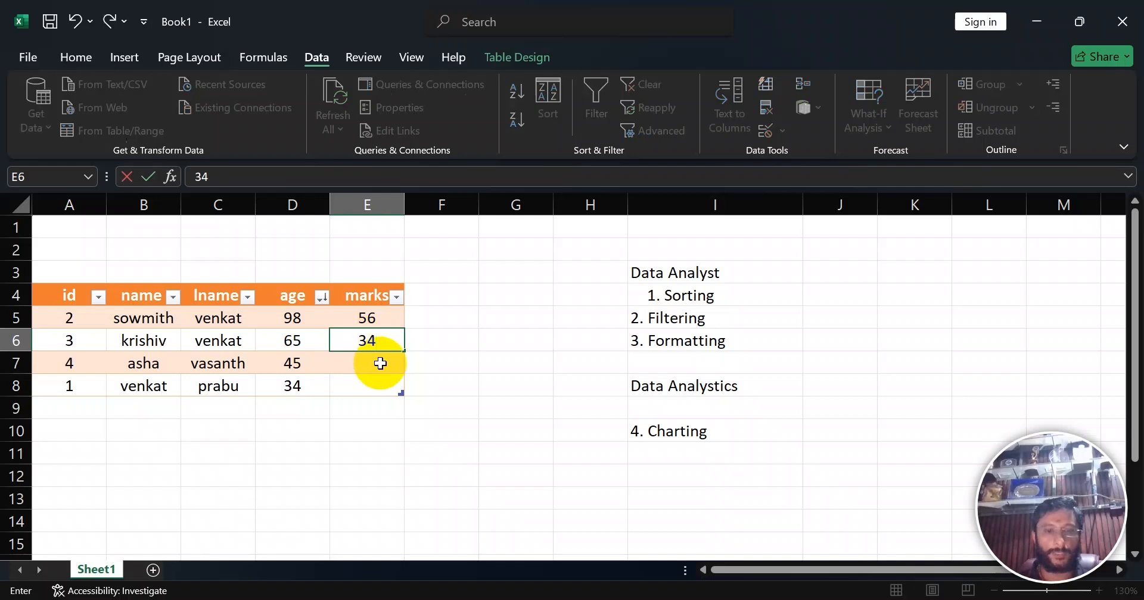
left_click(380, 364)
type("56")
left_click(380, 391)
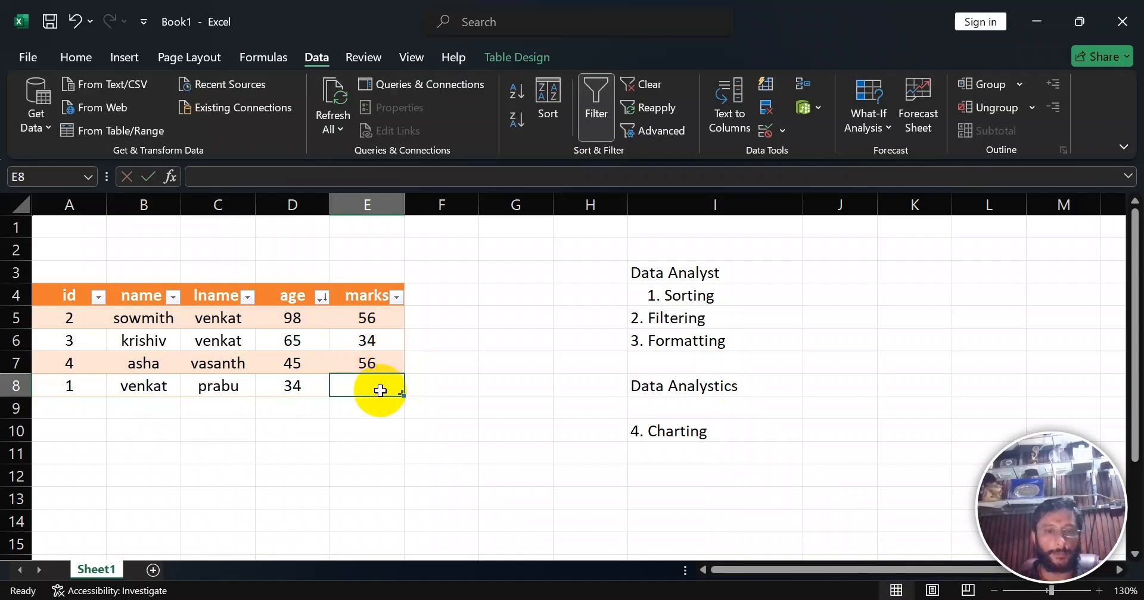
Enter marks 23 and 45, and change id 4's age to 98.
left_click(381, 363)
type("23")
left_click(379, 389)
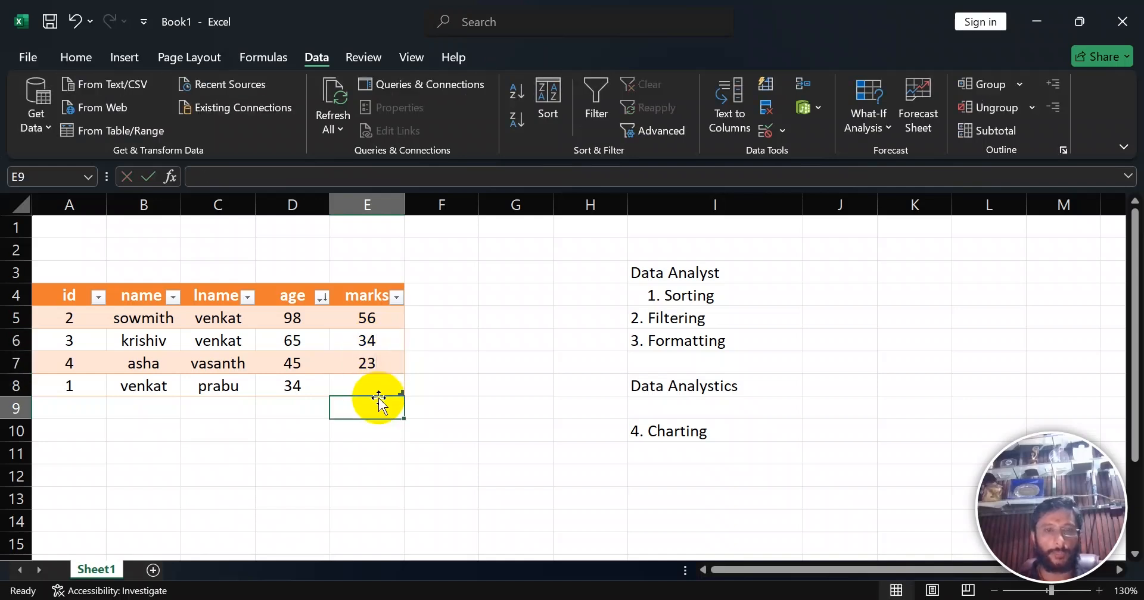
type("45")
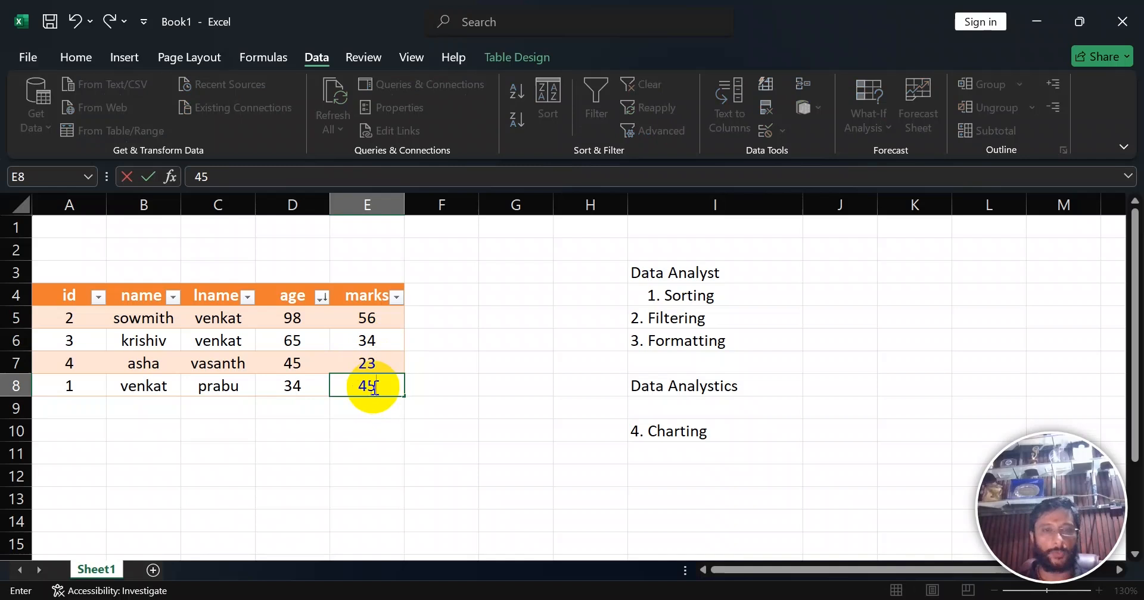
left_click(298, 364)
type("9")
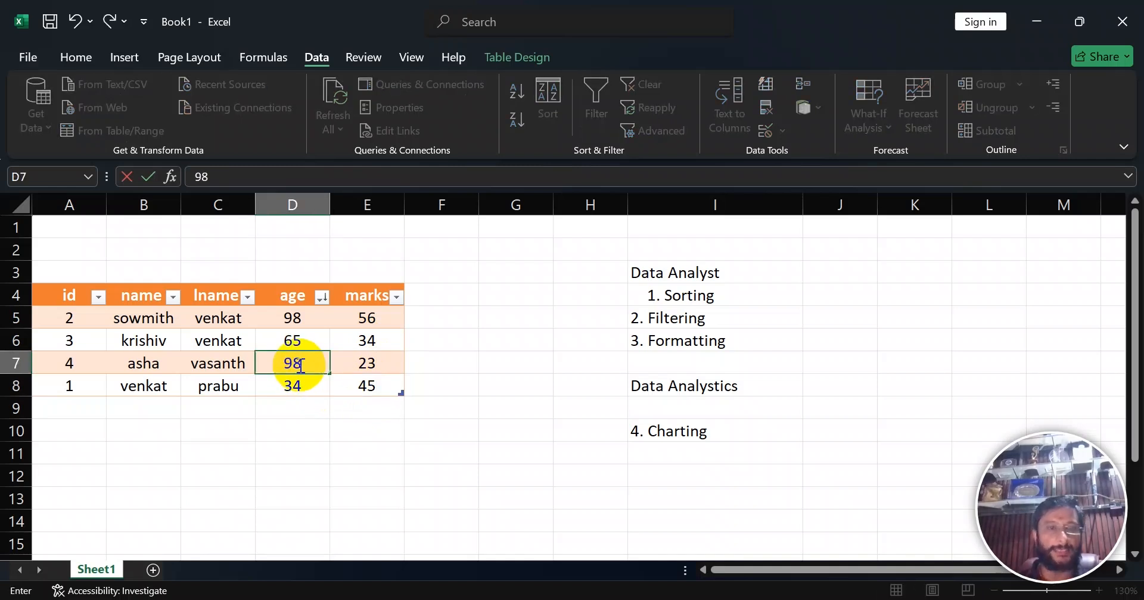
type("8")
left_click(303, 416)
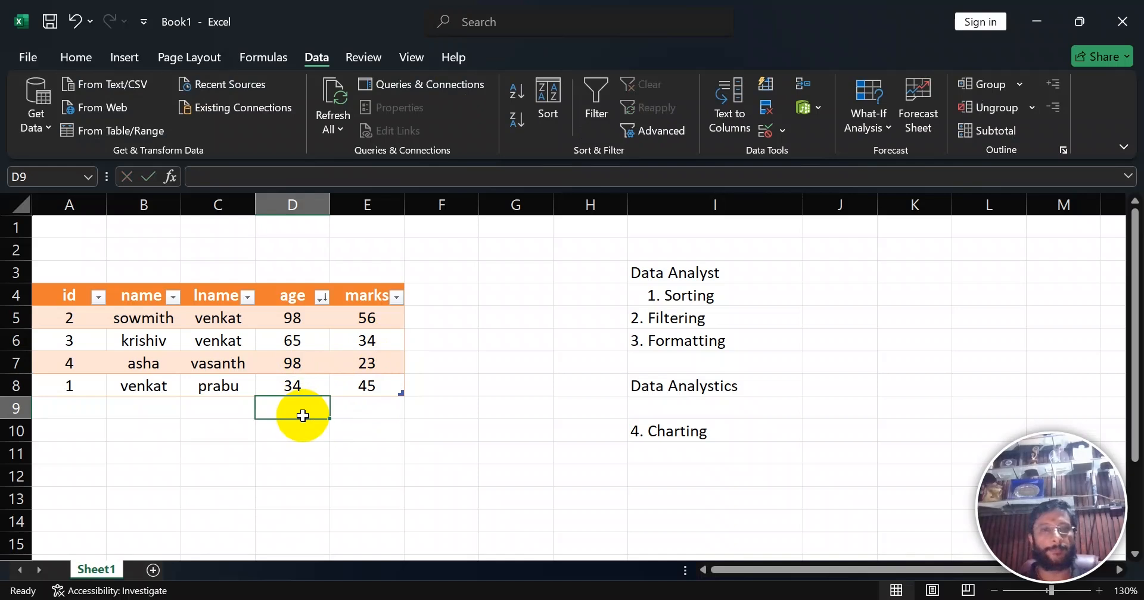
Re-sort rows A5:E8 by age, Largest to Smallest.
left_click_drag(288, 337, 365, 388)
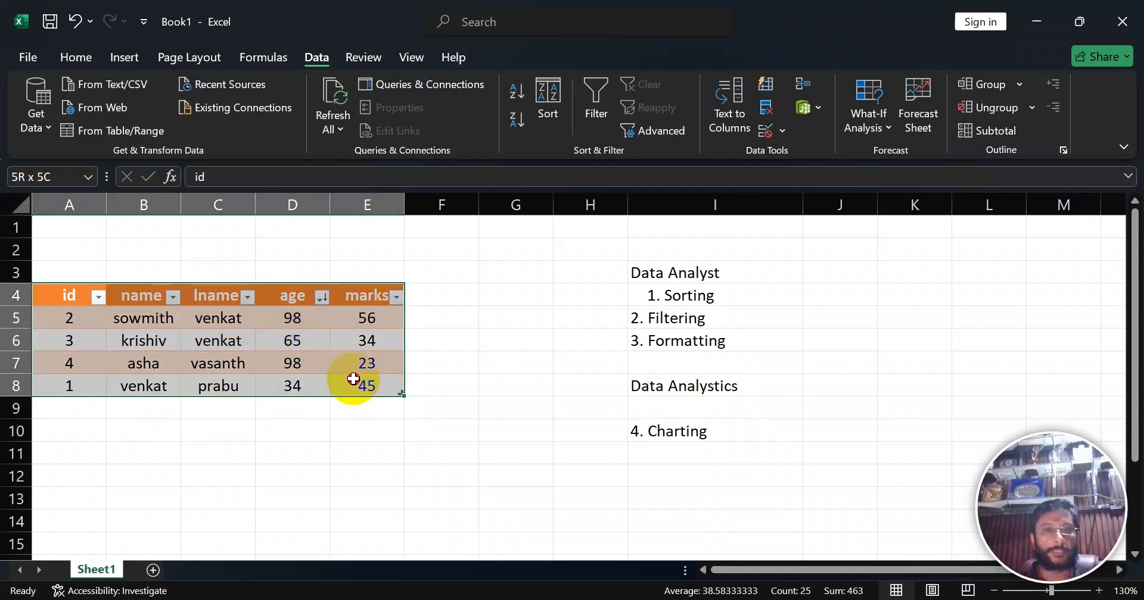
left_click(548, 113)
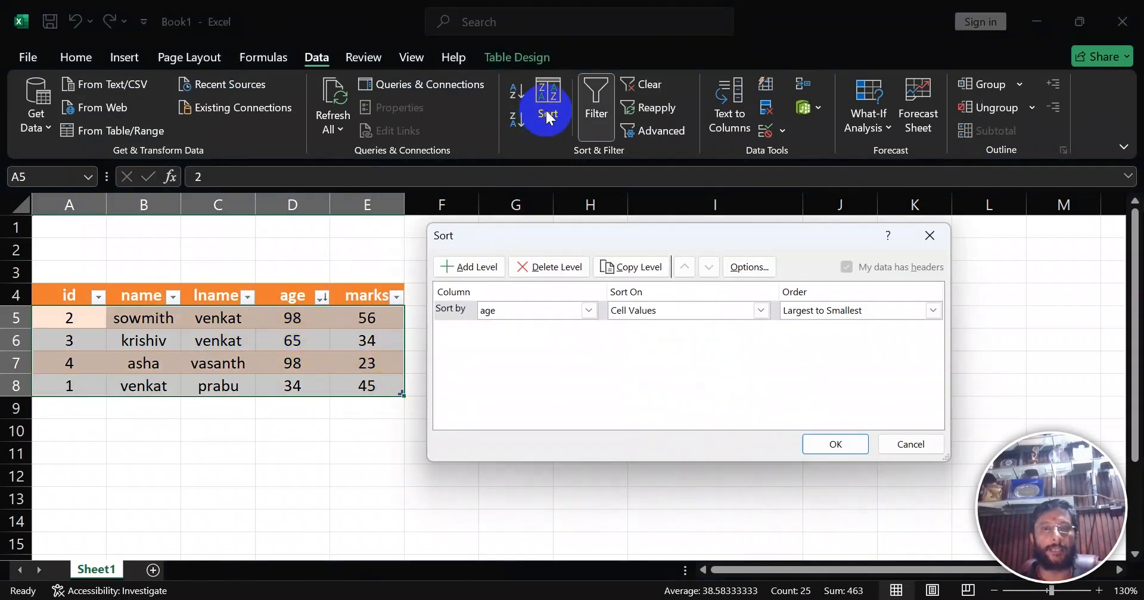
left_click_drag(591, 233, 623, 181)
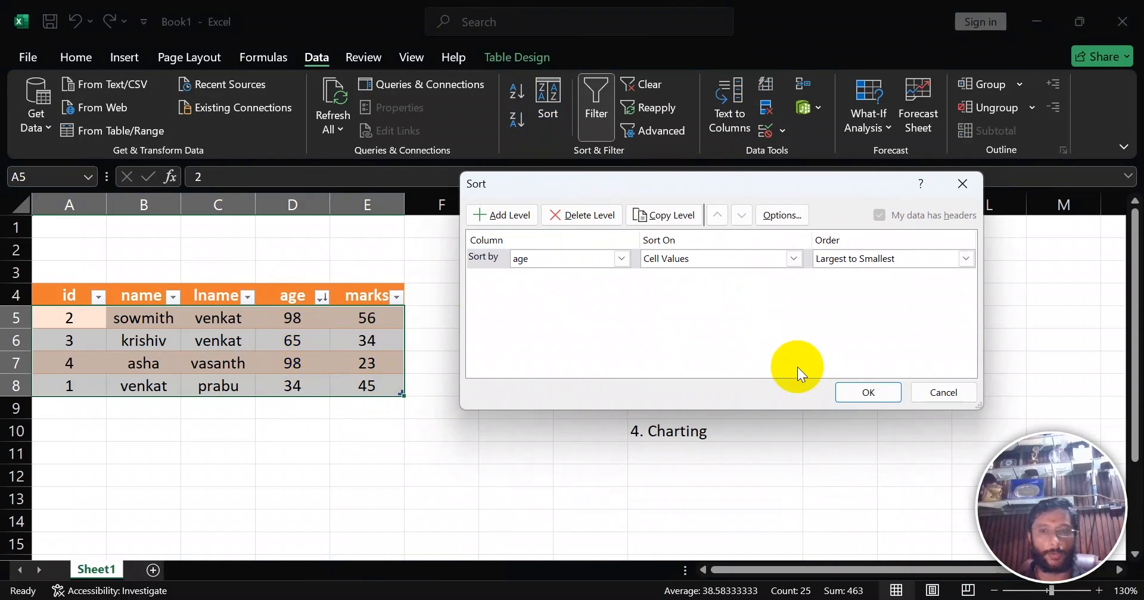
left_click(859, 395)
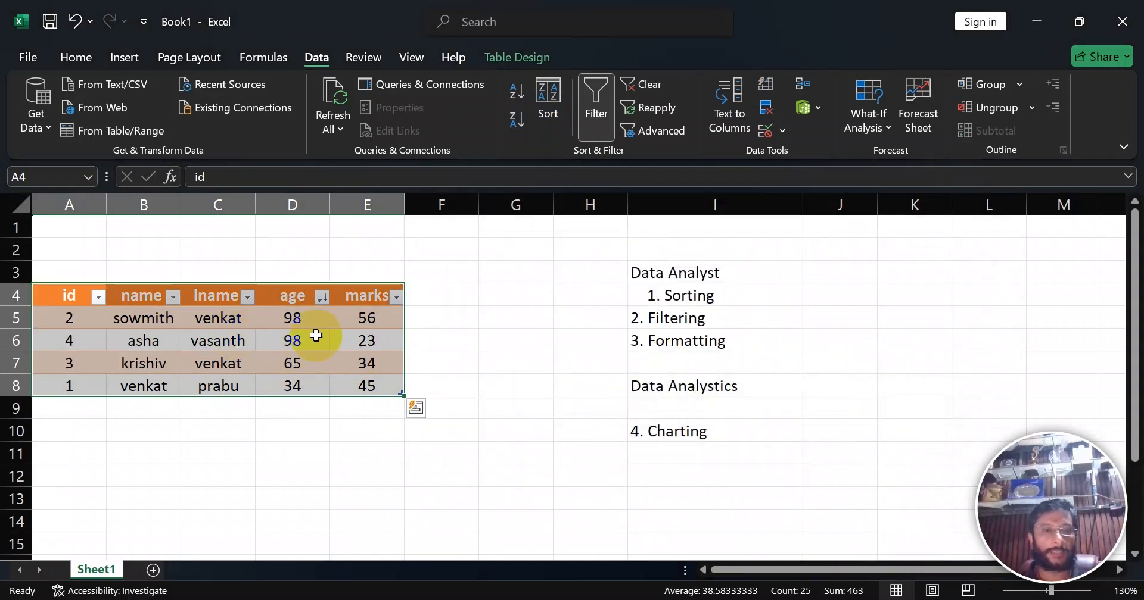
Change id 4's marks in E6 to 97.
left_click_drag(296, 317, 296, 340)
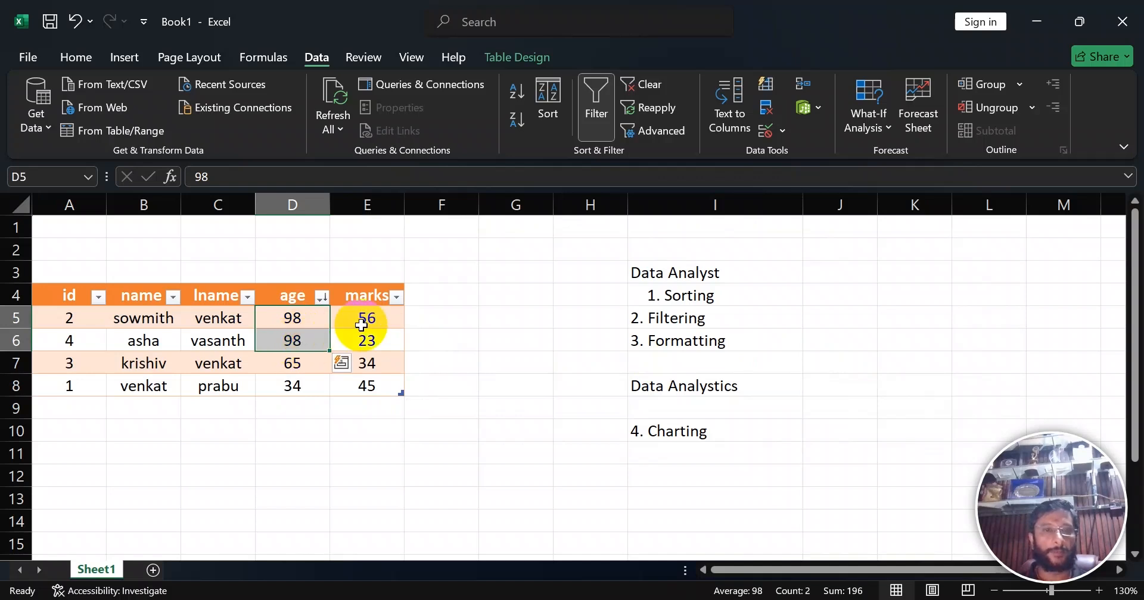
left_click(367, 340)
type("9")
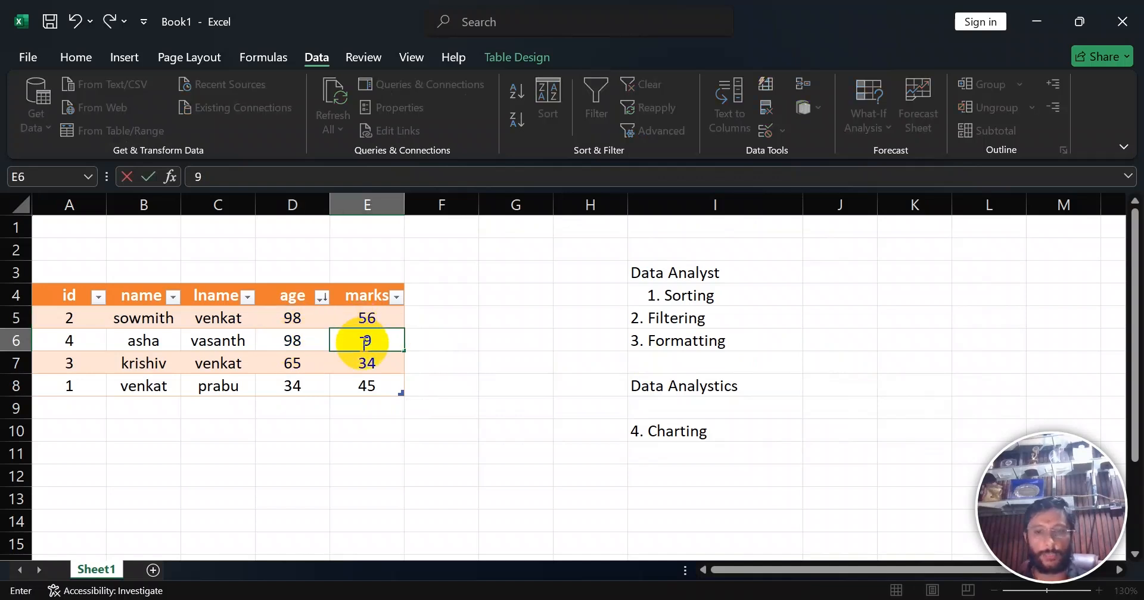
type("8")
left_click(357, 405)
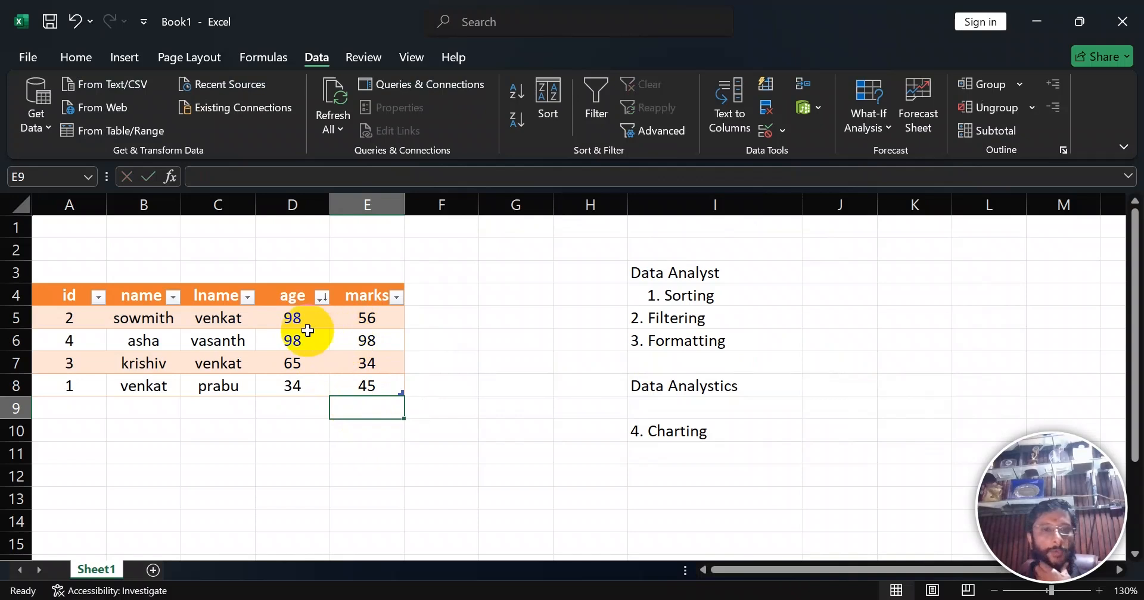
left_click(365, 340)
type("97")
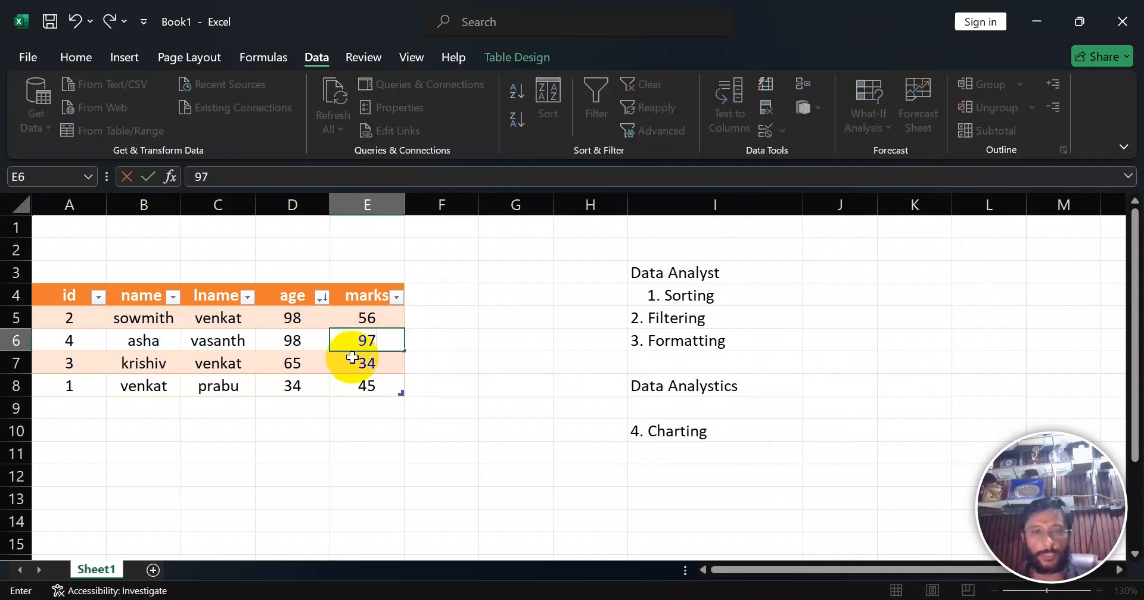
left_click(292, 409)
left_click_drag(292, 316, 300, 340)
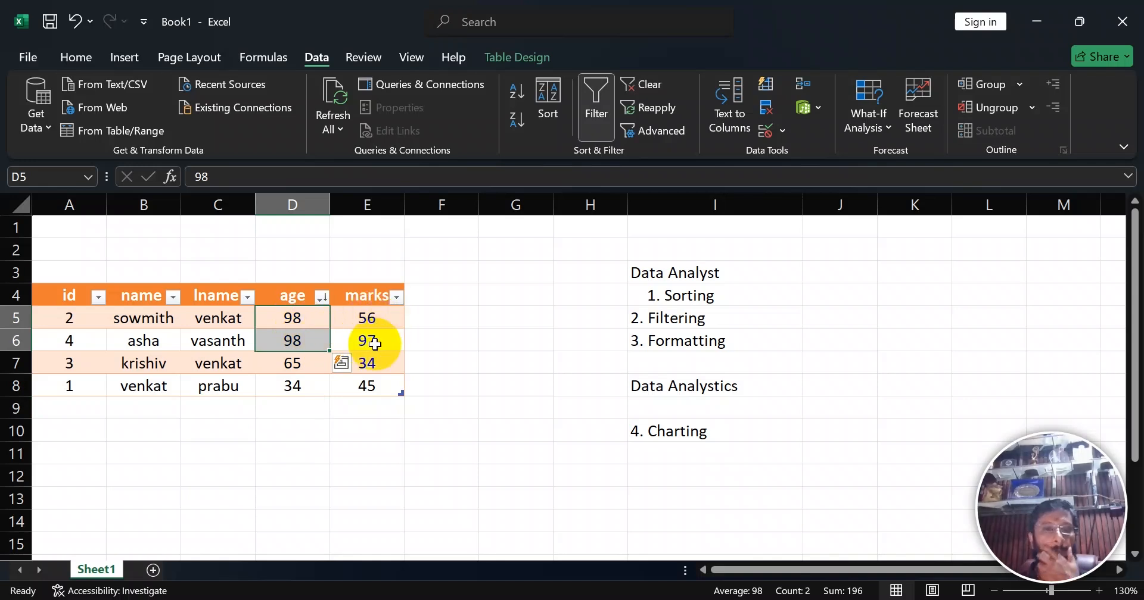
Add a second sort level on marks, Largest to Smallest, below the age sort.
left_click(81, 297)
left_click_drag(78, 316, 341, 383)
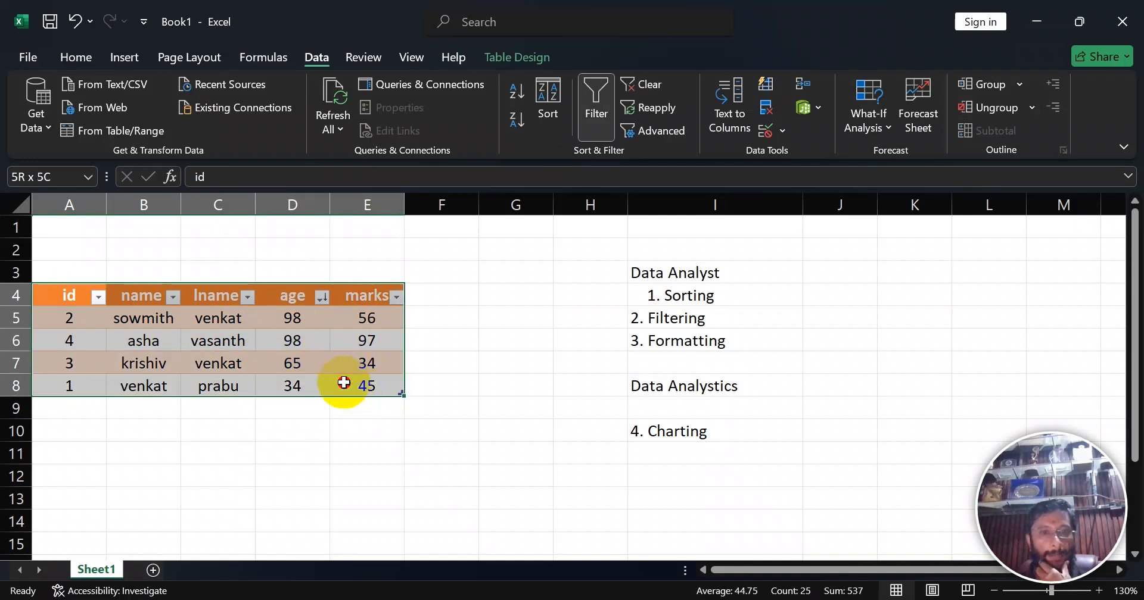
left_click(543, 101)
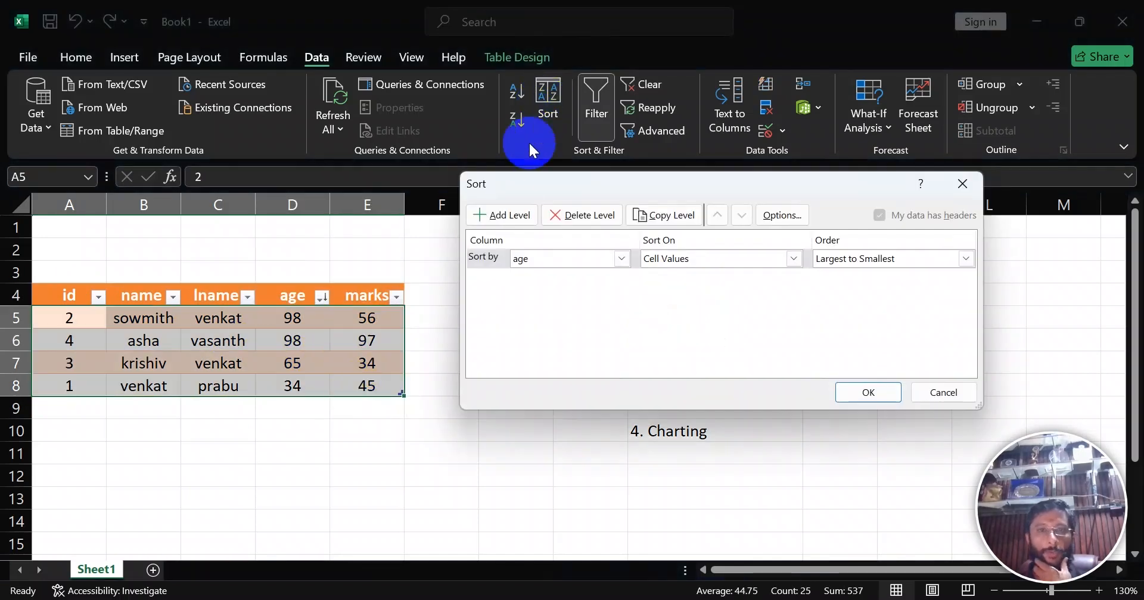
left_click(513, 222)
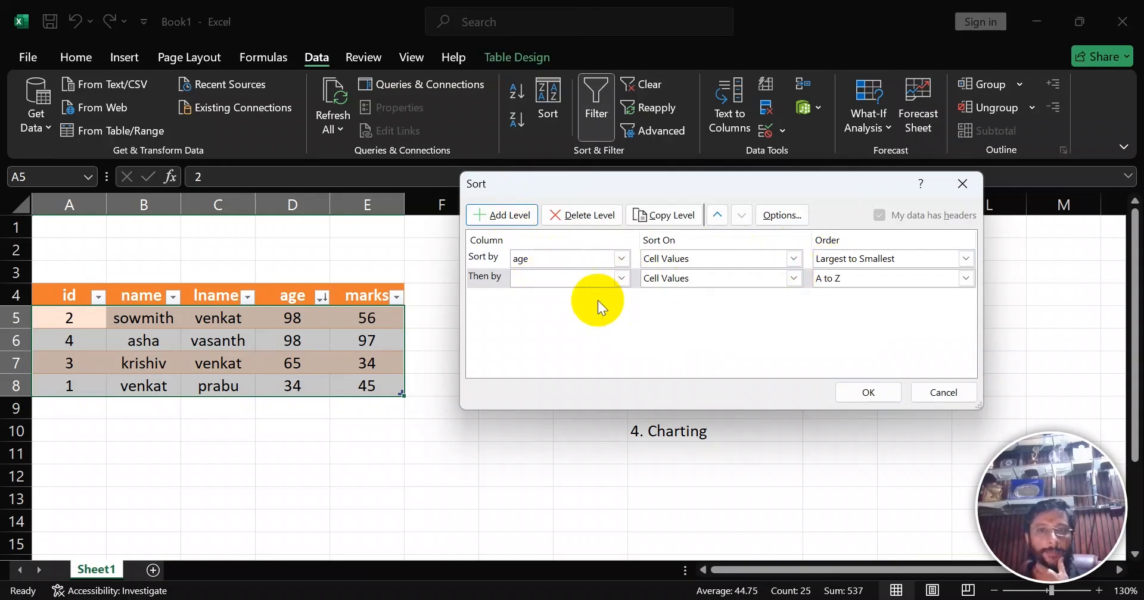
left_click(621, 278)
left_click(563, 345)
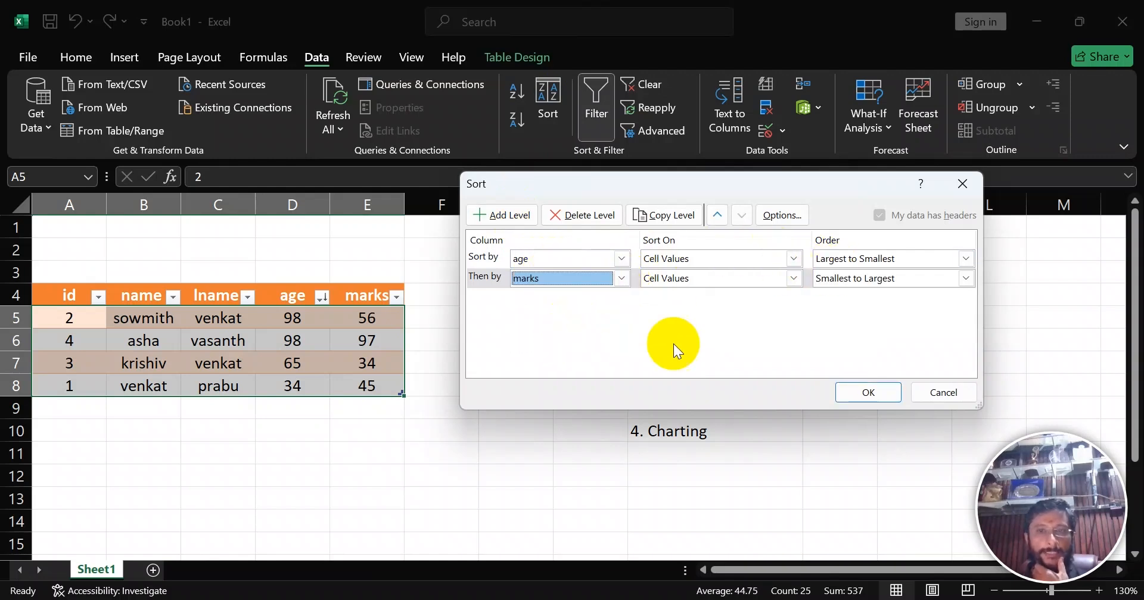
left_click(864, 284)
left_click(863, 306)
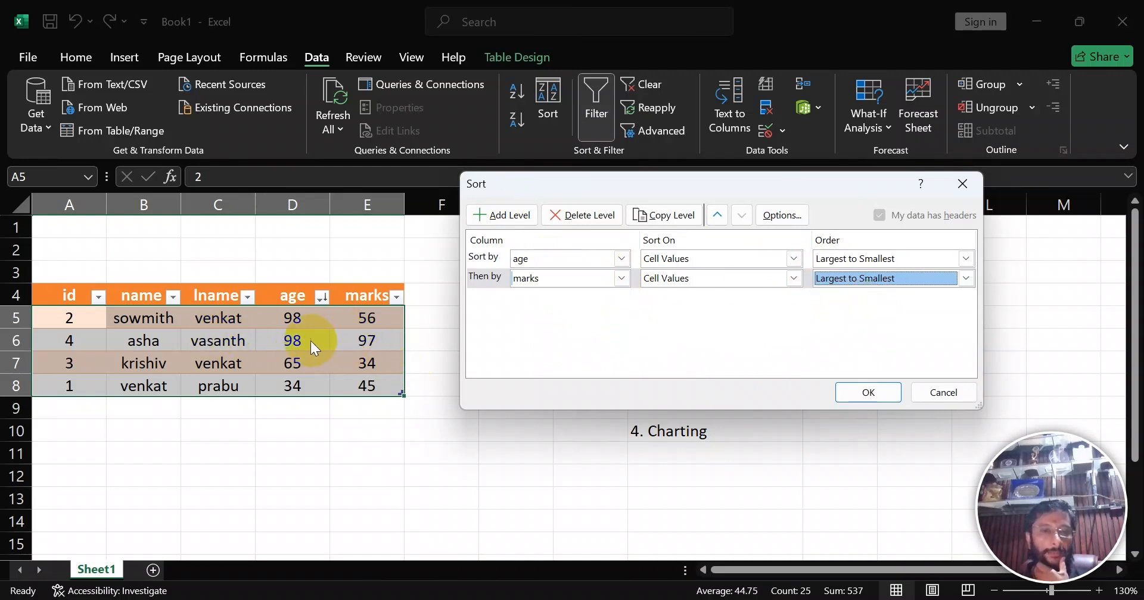
left_click(844, 394)
left_click(274, 359)
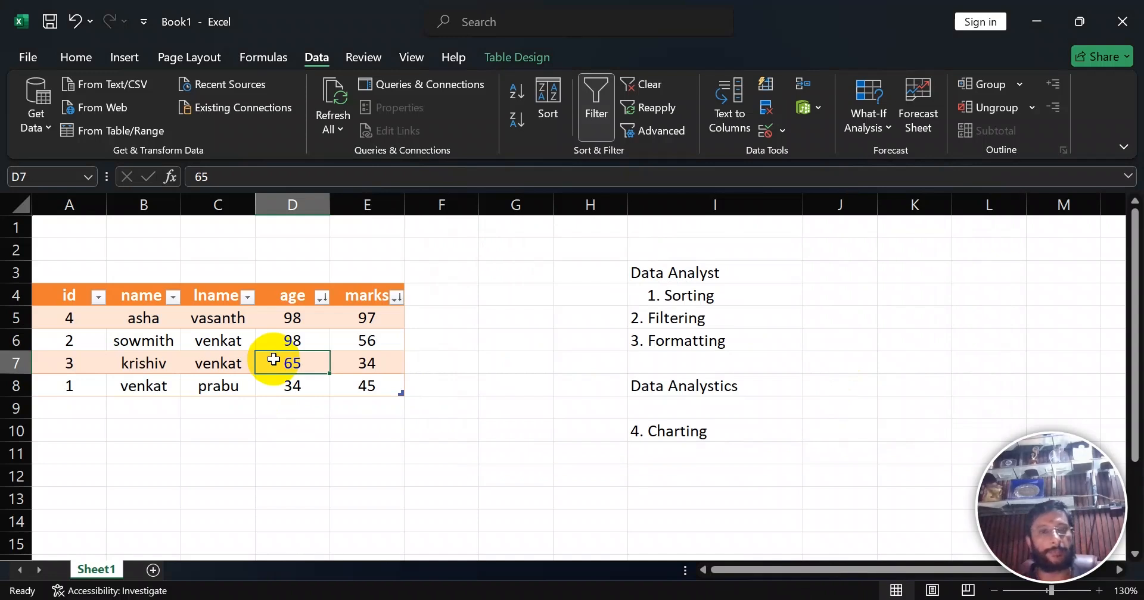
Switch the marks sort level to Smallest to Largest and reapply the sort.
left_click(299, 319)
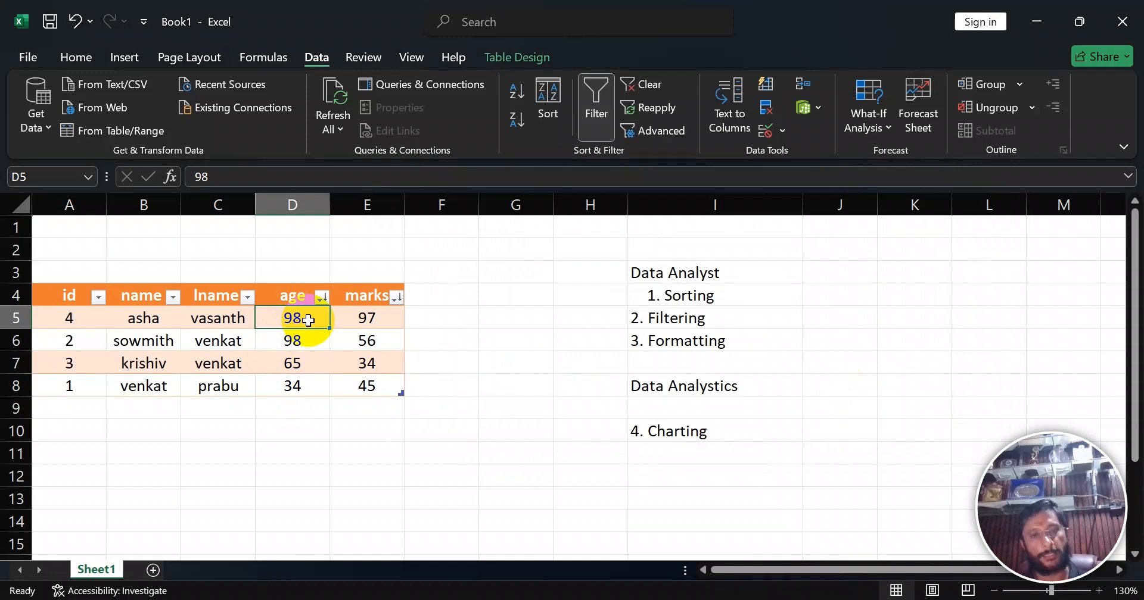
left_click(361, 319)
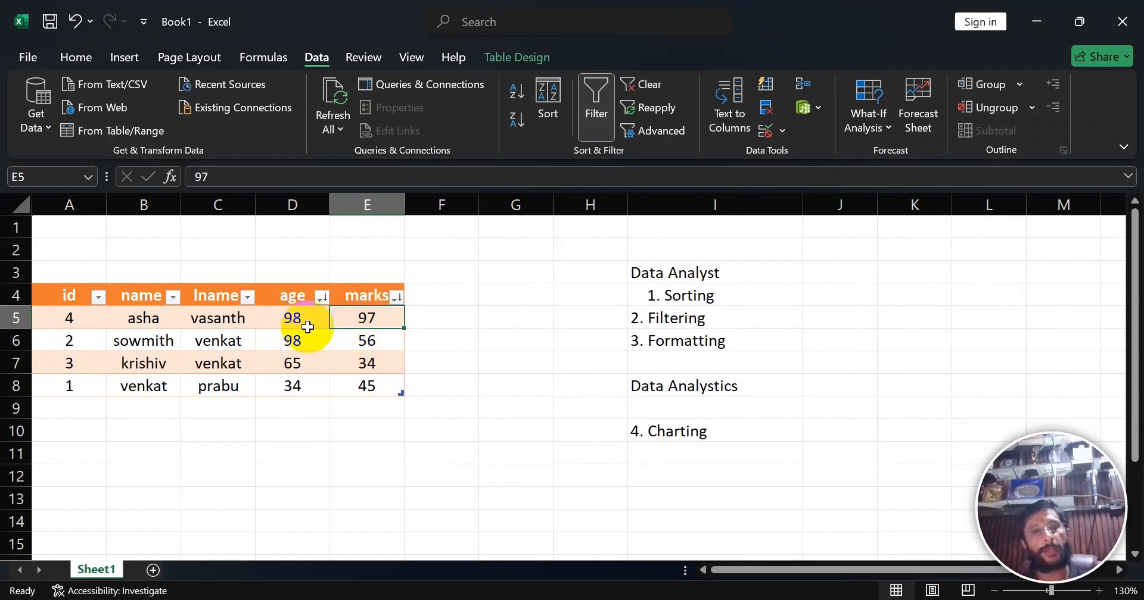
left_click_drag(75, 295, 350, 391)
left_click(547, 98)
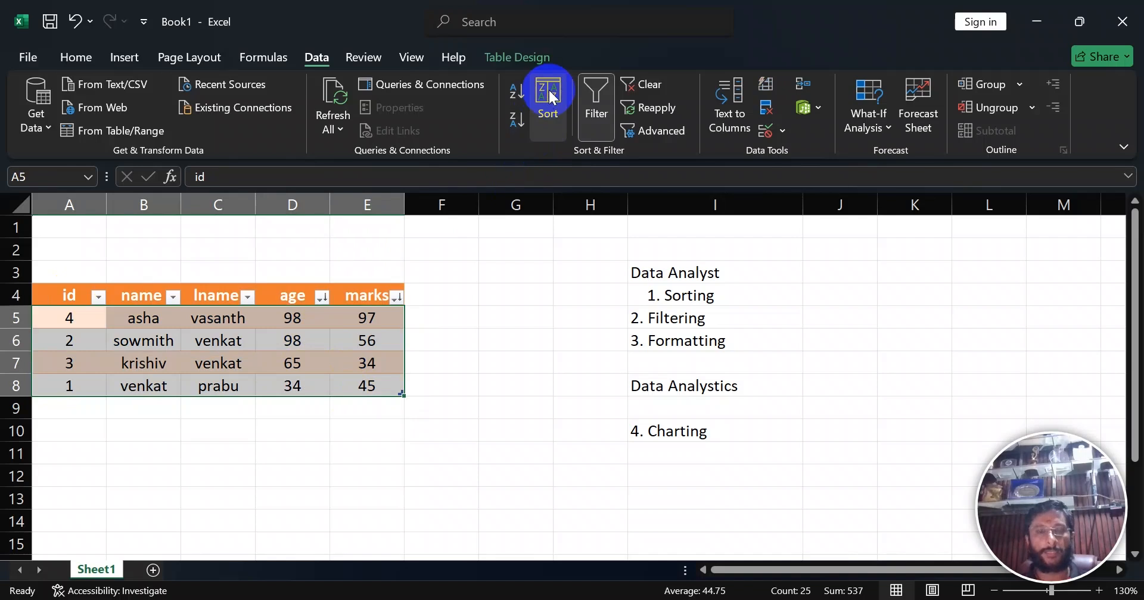
left_click(834, 281)
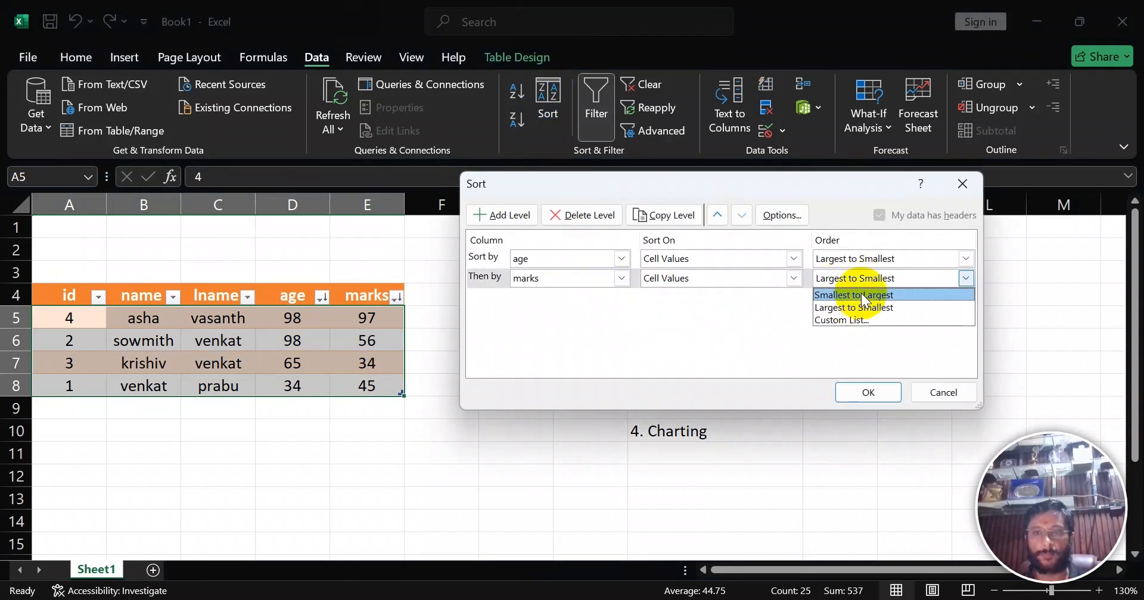
left_click(860, 293)
left_click(874, 391)
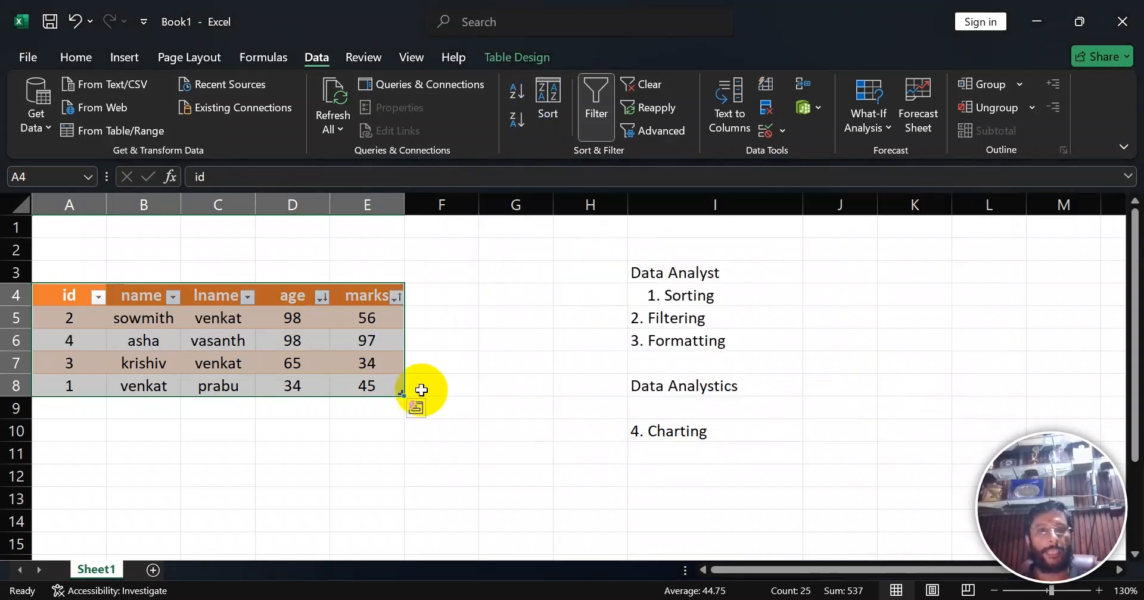
left_click_drag(365, 326, 95, 325)
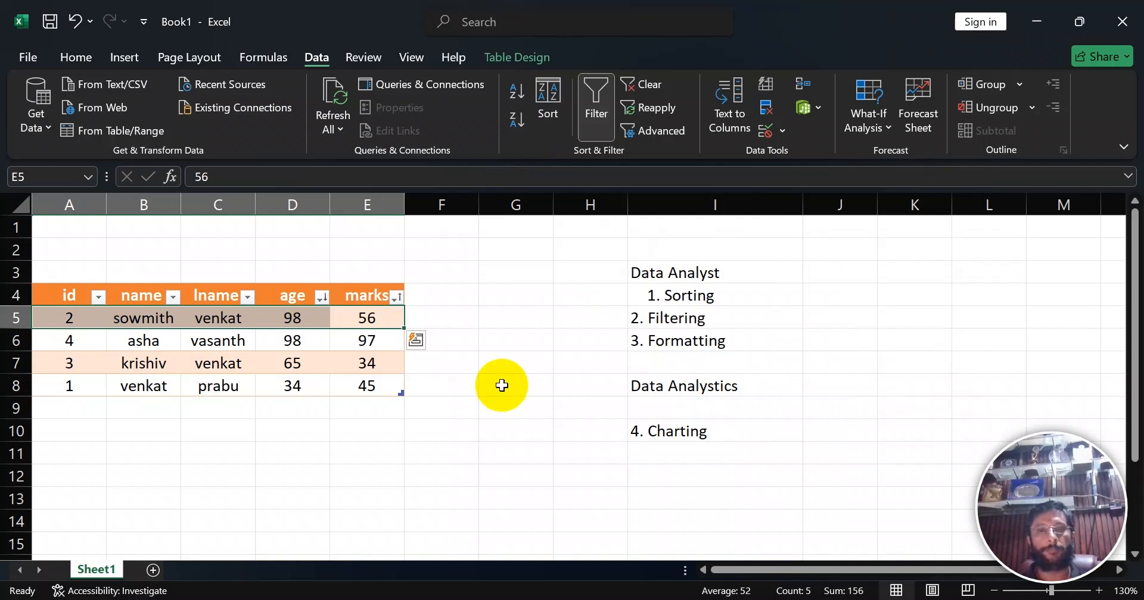
left_click(536, 407)
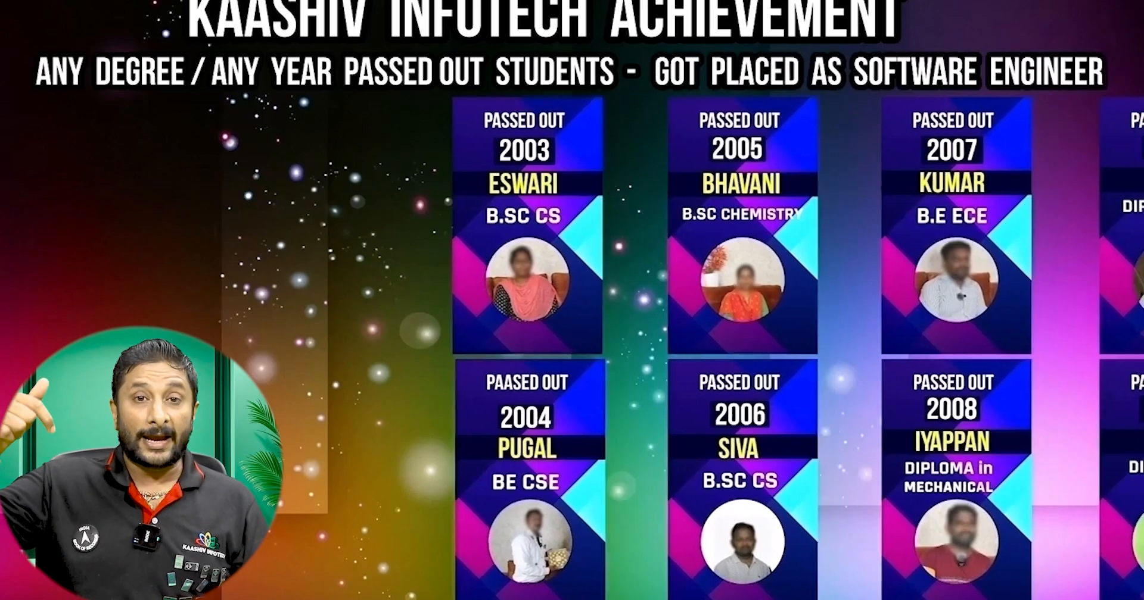